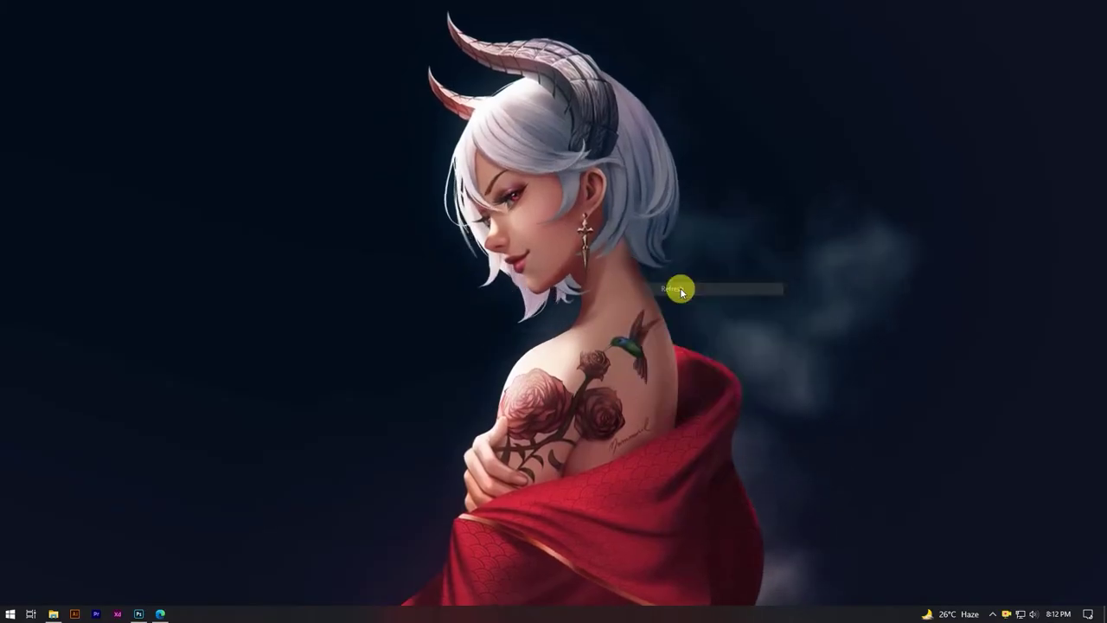
- Drag the suited-man JPG from File Explorer into Photoshop as a new document and fit it to the window
right_click(682, 290)
mouse_move(711, 310)
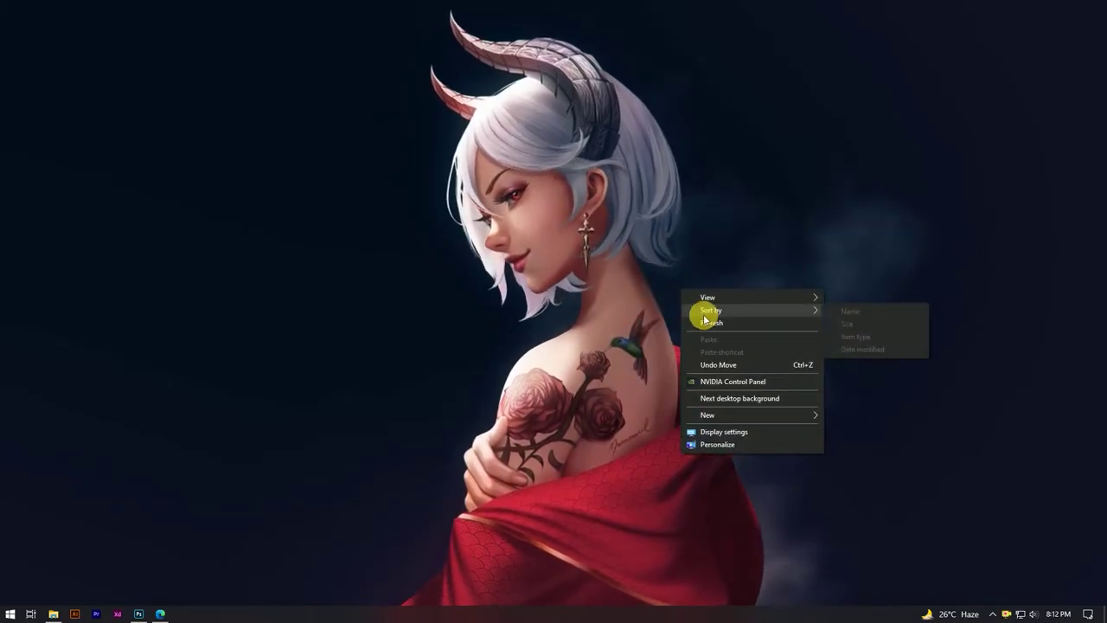
left_click(726, 322)
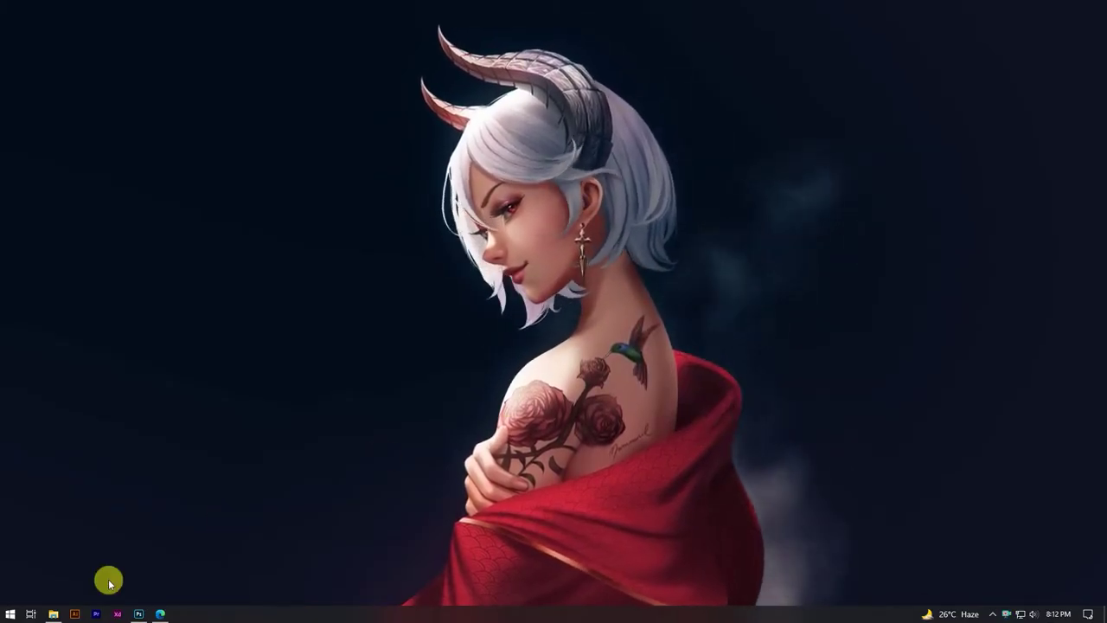
left_click(139, 614)
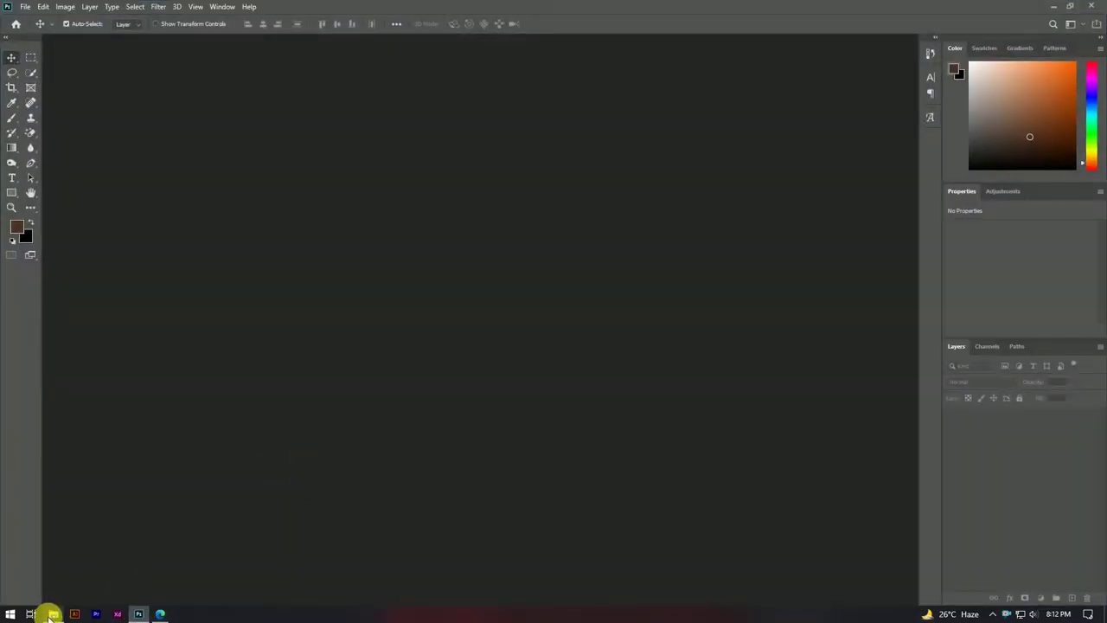
left_click(52, 614)
left_click(761, 88)
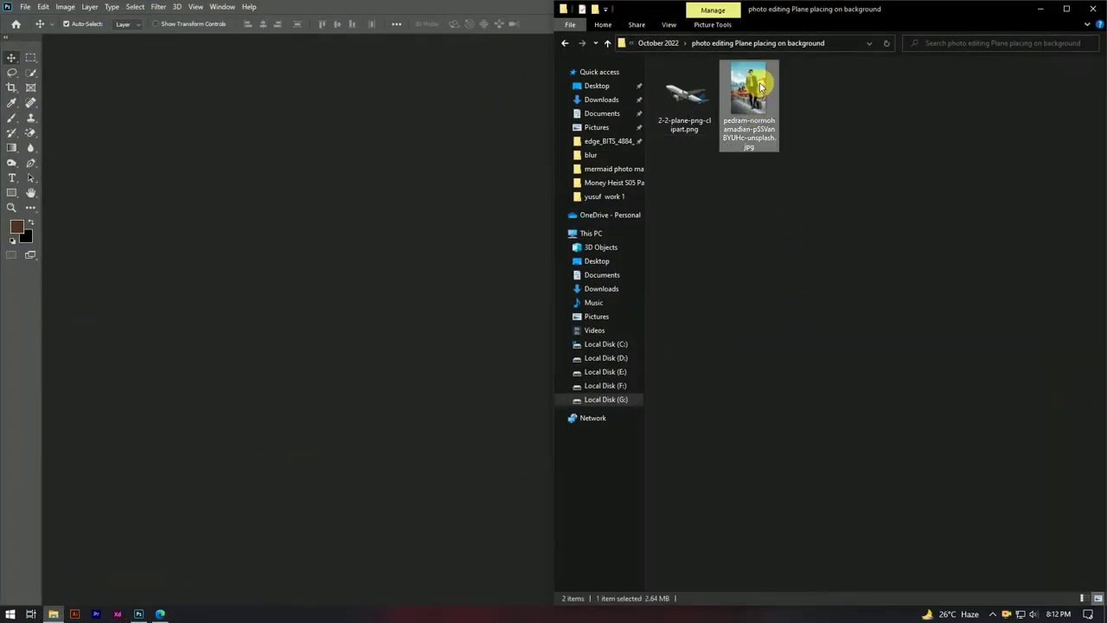
left_click_drag(464, 250, 464, 250)
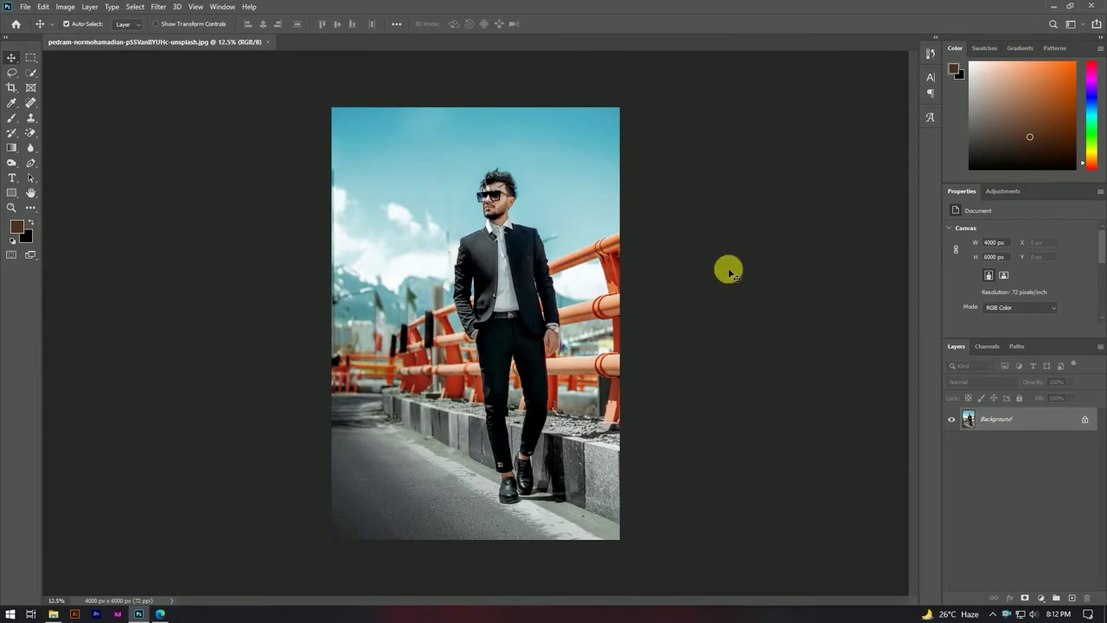
key("ctrl+0")
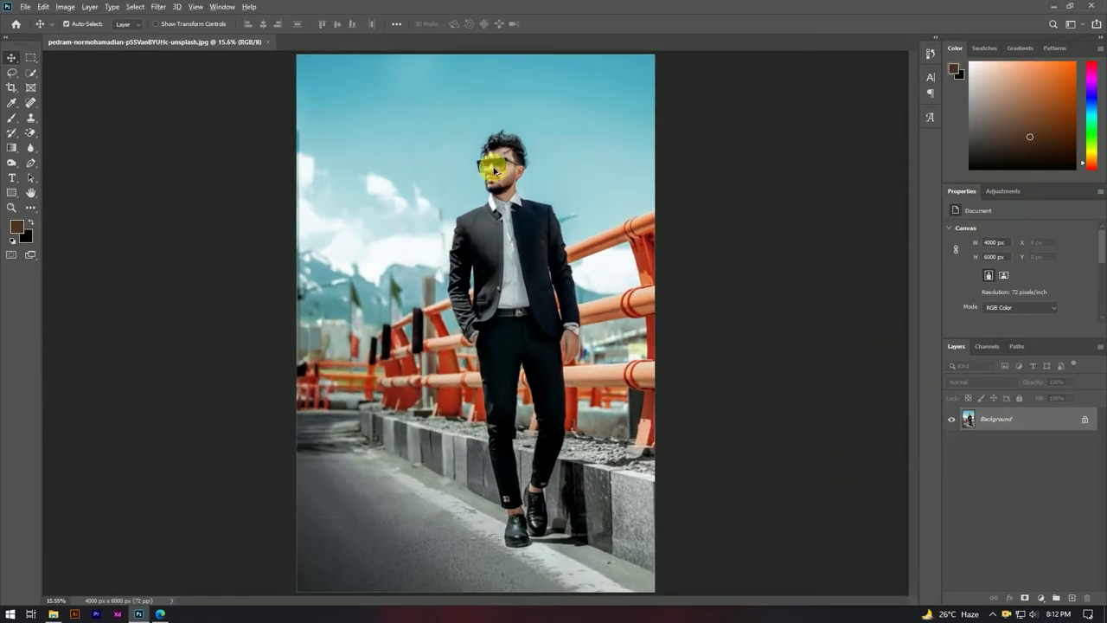
- Fit the whole photo back in the window
scroll(495, 170, "up", 3)
scroll(519, 153, "up", 2)
scroll(518, 190, "down", 3)
scroll(533, 193, "down", 1)
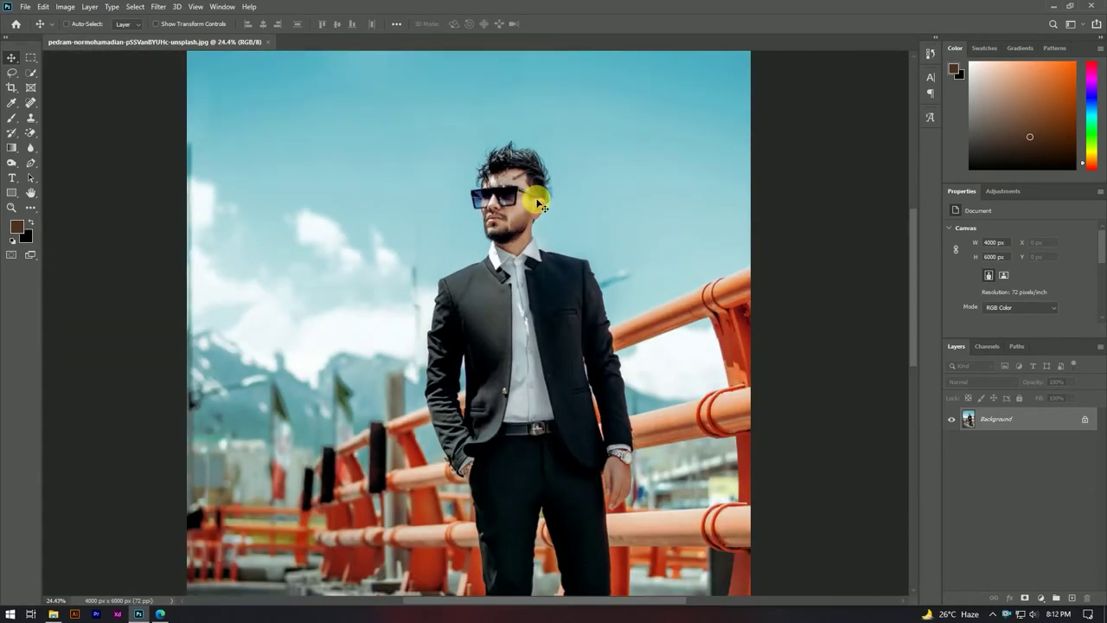
key("ctrl+0")
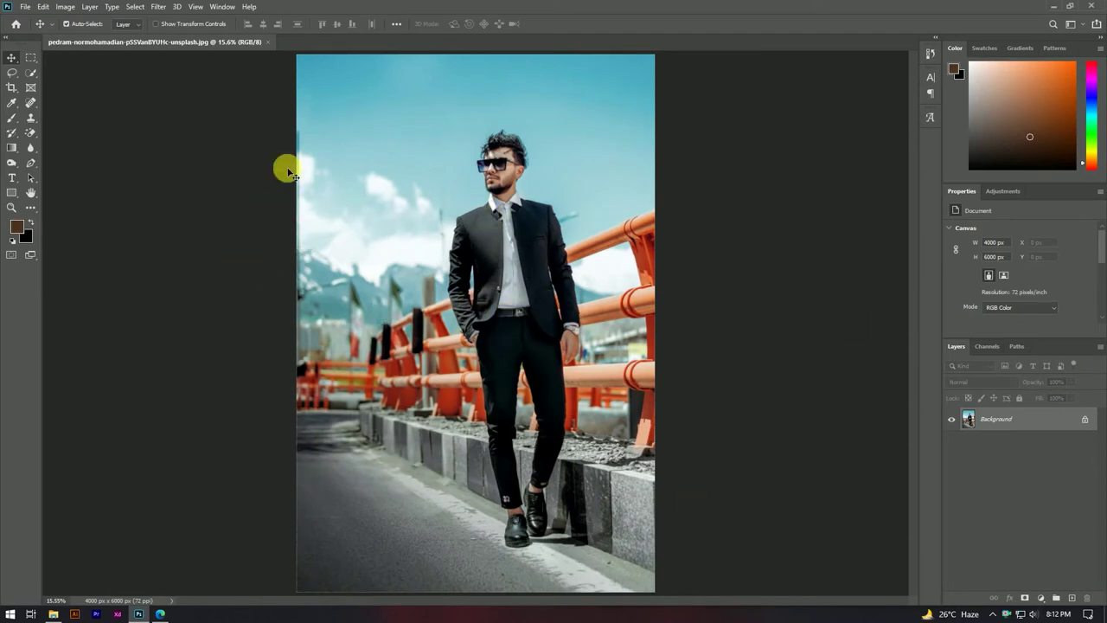
- With Quick Selection active, run Select Subject to select the man, replacing the old selection
left_click(30, 74)
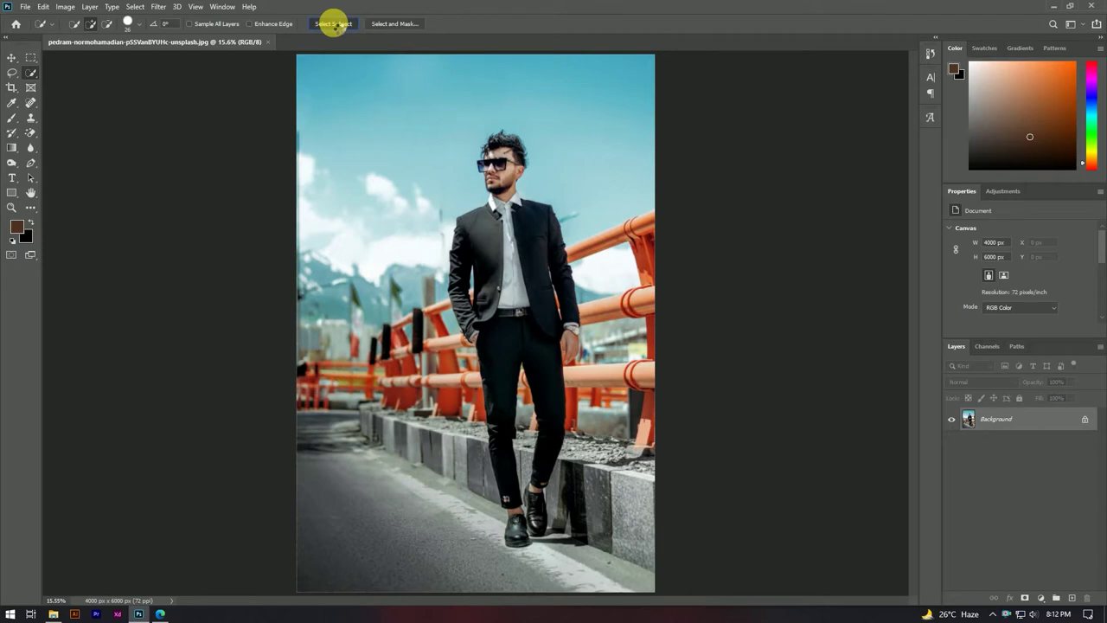
left_click(333, 23)
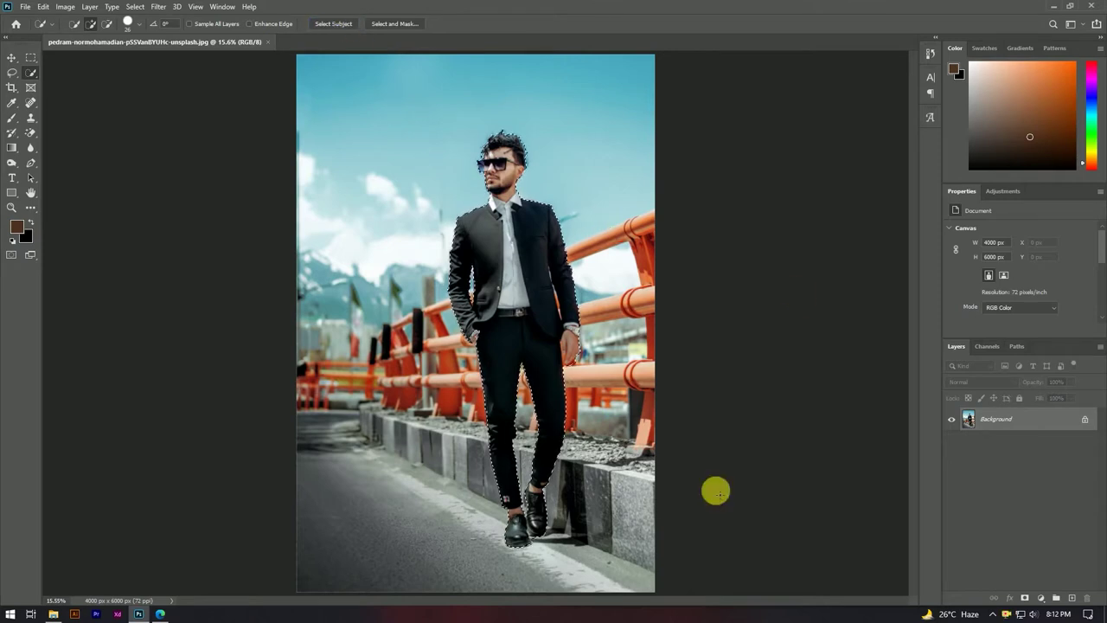
scroll(519, 242, "up", 3)
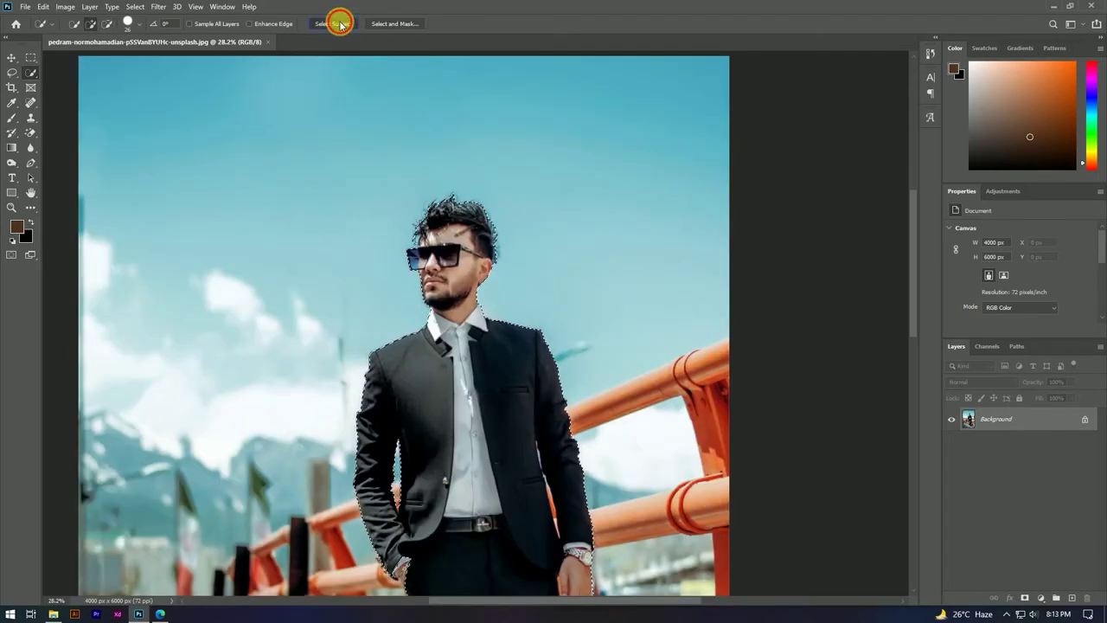
left_click(340, 23)
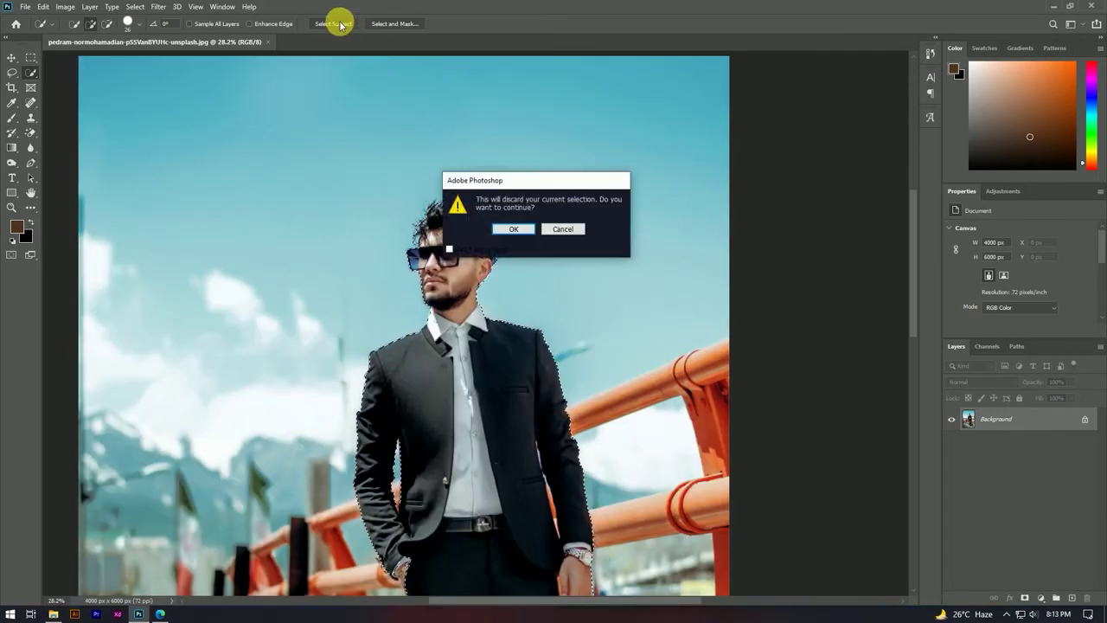
left_click(521, 229)
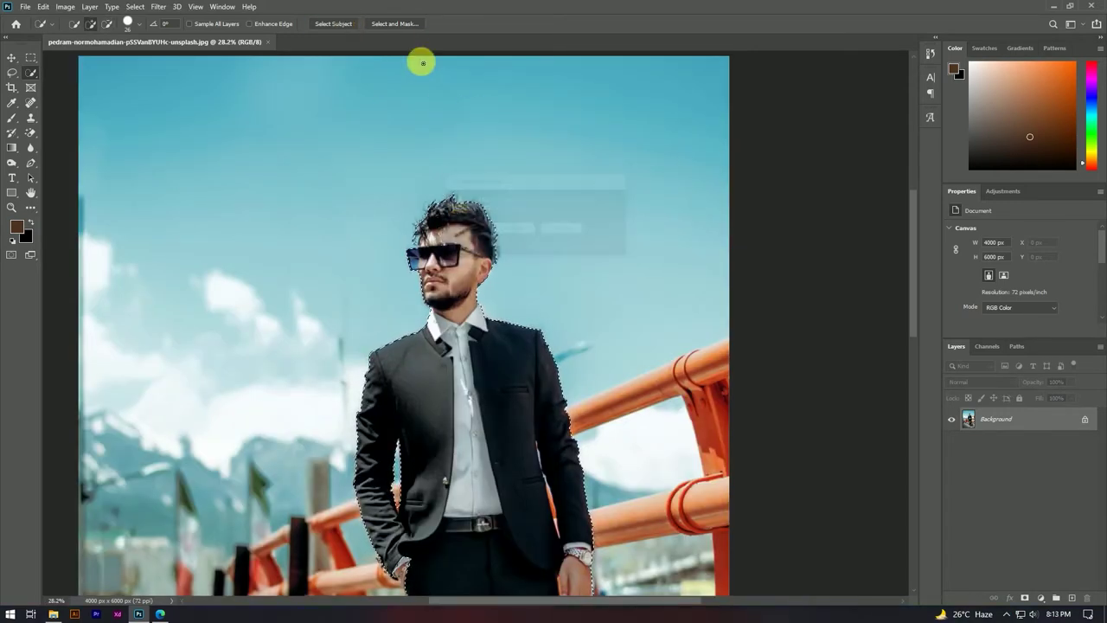
left_click(395, 24)
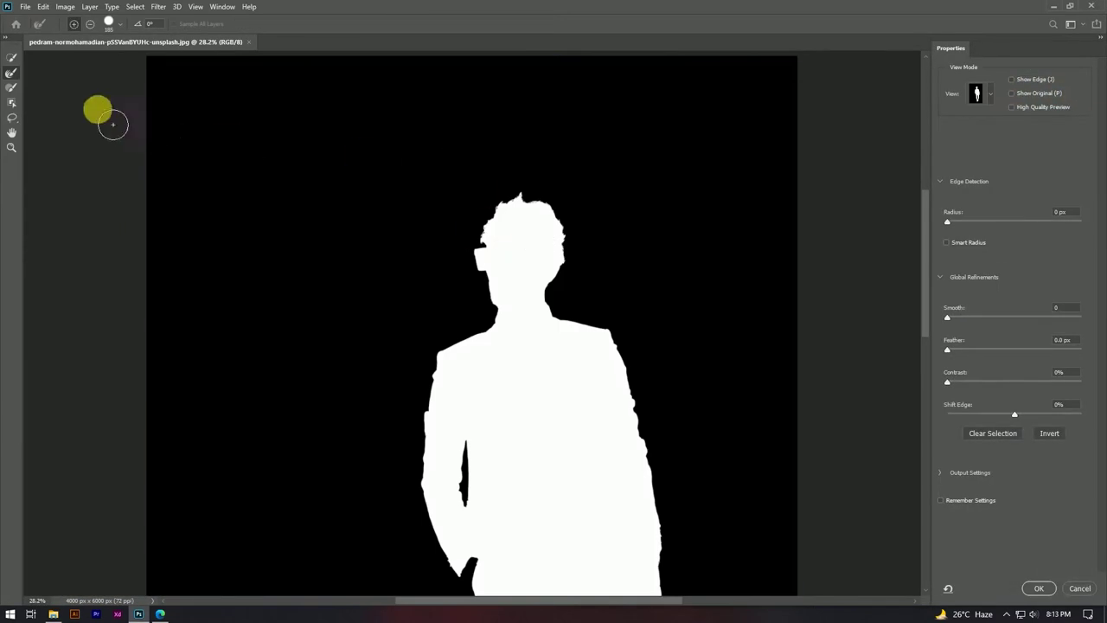
- Refine the hair edges with the Refine Edge Brush and apply the selection
left_click_drag(523, 247, 579, 246)
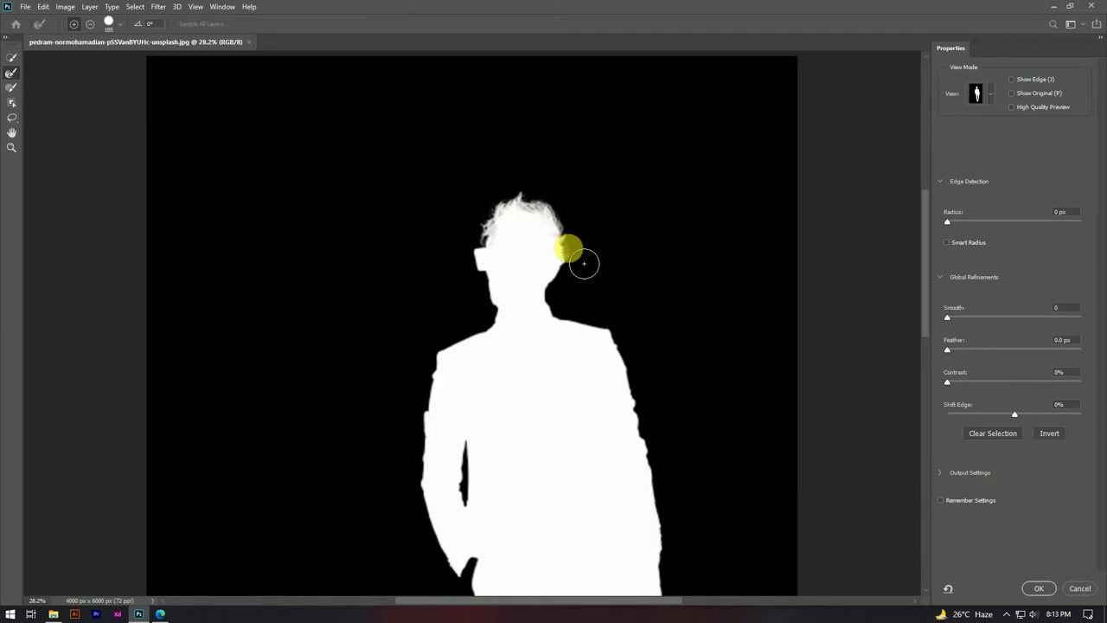
left_click_drag(585, 288, 586, 222)
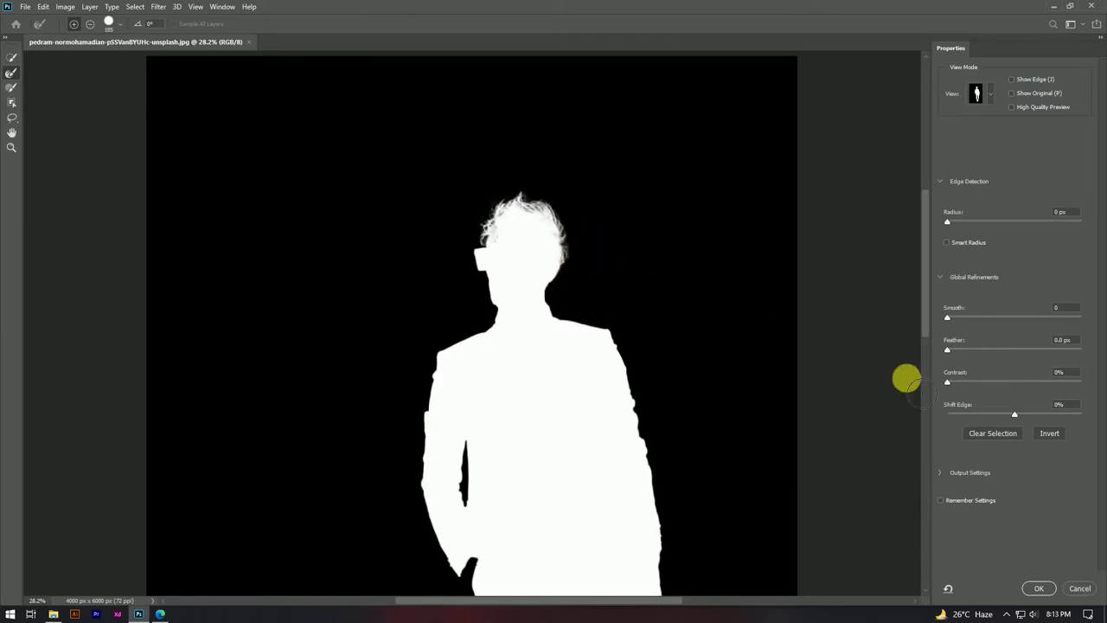
left_click(1042, 590)
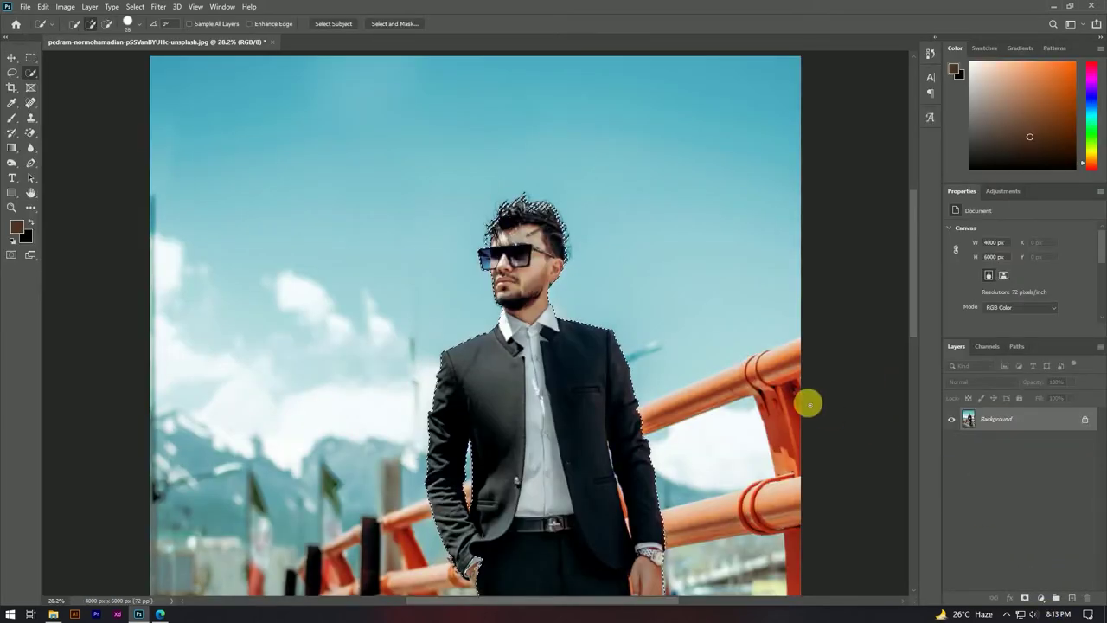
- Copy the man onto a new Layer 1 and toggle layer visibility to check the cutout
key("ctrl+j")
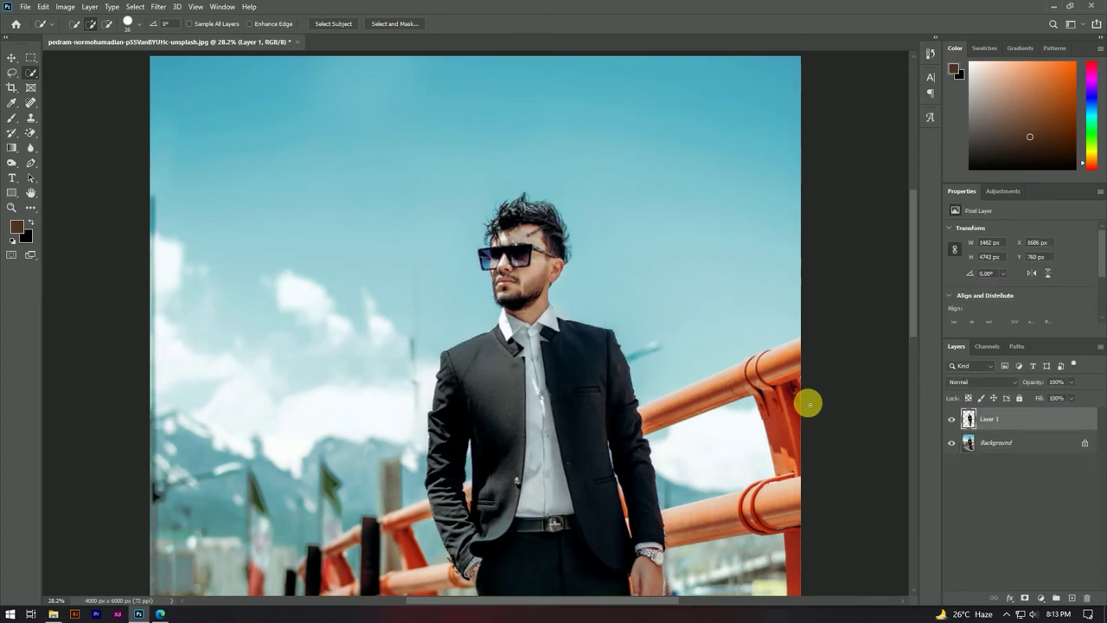
key("v")
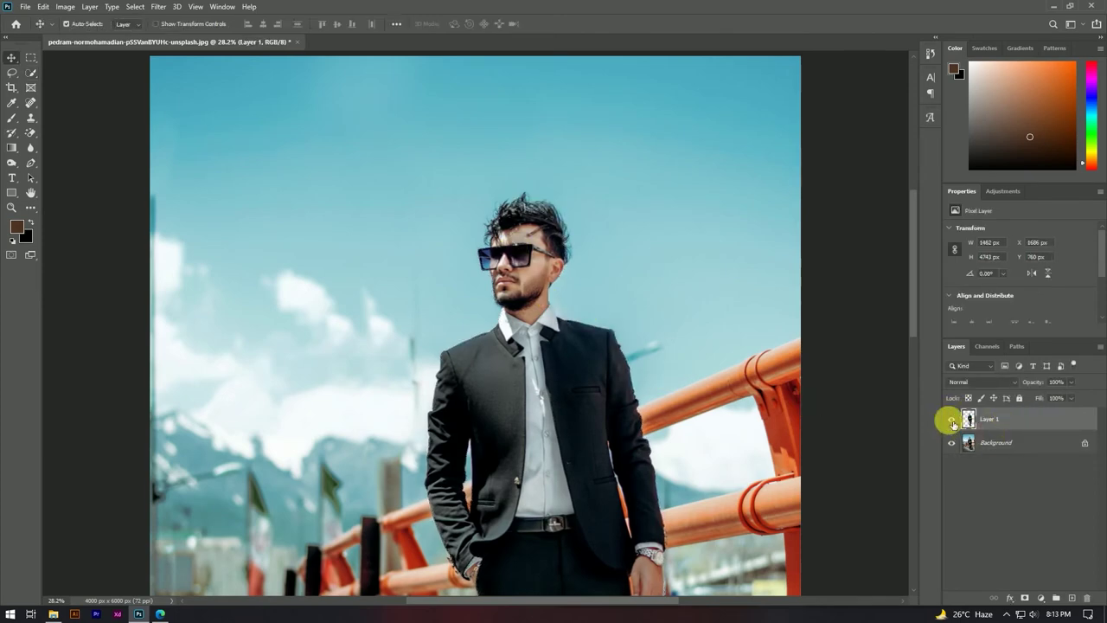
left_click(951, 442)
left_click(952, 419)
left_click(952, 418)
left_click(952, 442)
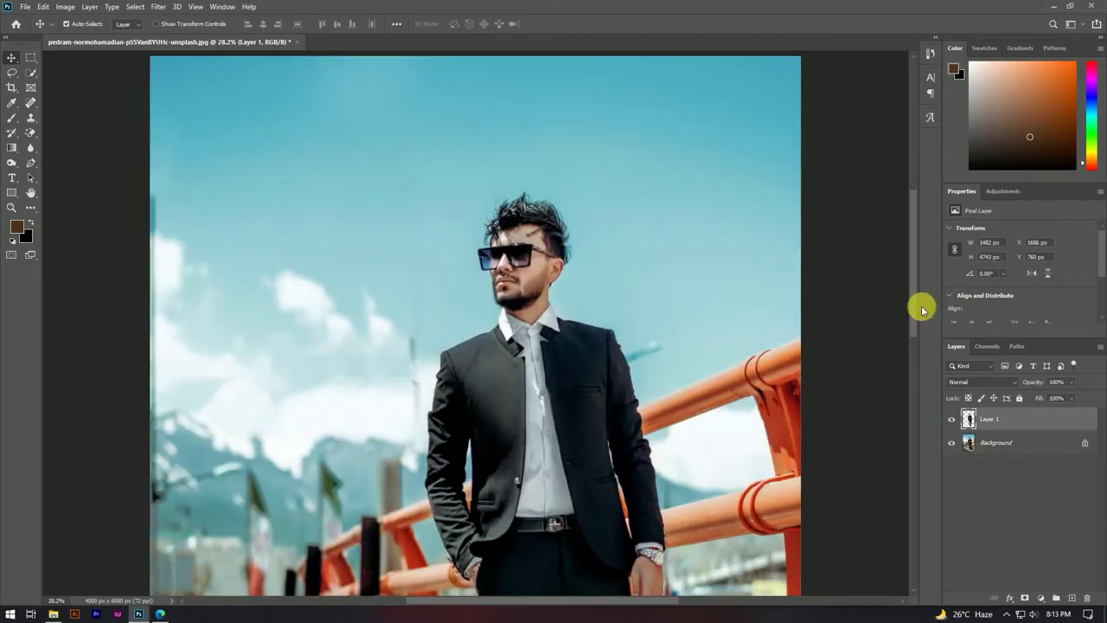
left_click(52, 614)
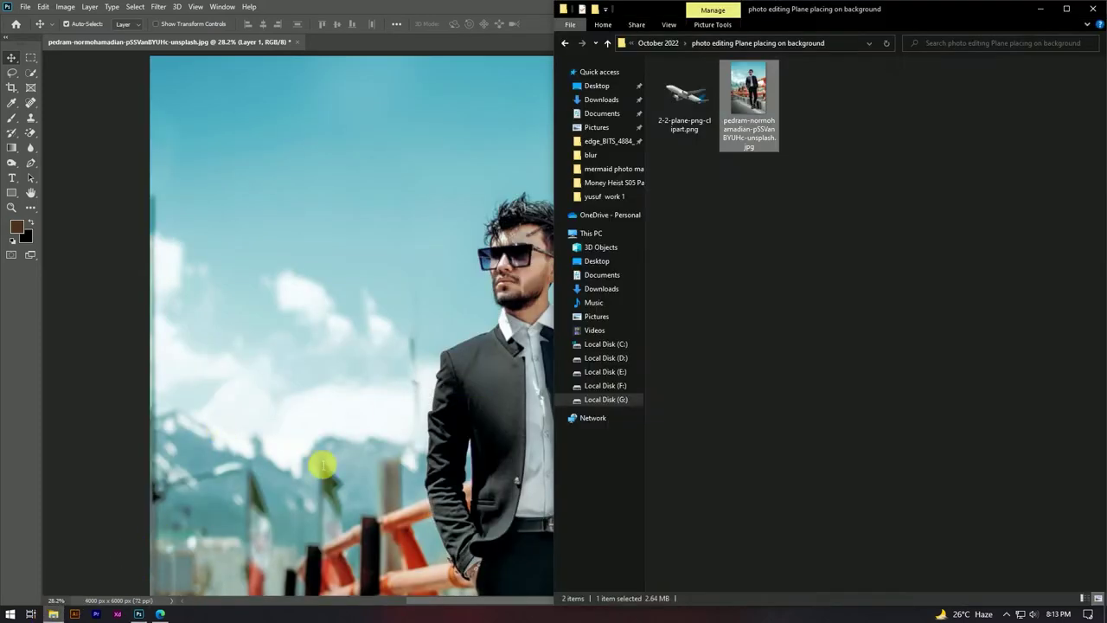
- Place the plane PNG into the photo beneath the man's layer and name its layer 'plane'
left_click(684, 108)
mouse_move(684, 108)
left_mouse_down()
mouse_move(414, 248)
mouse_move(435, 208)
mouse_move(428, 179)
left_mouse_up()
left_click(552, 23)
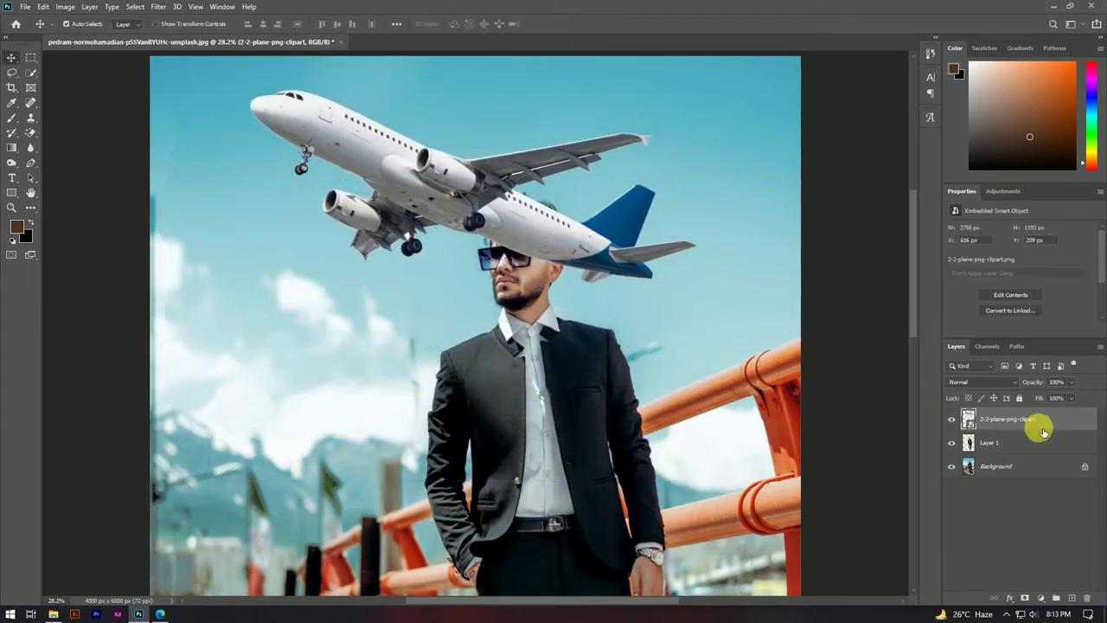
left_click_drag(1025, 440, 1014, 419)
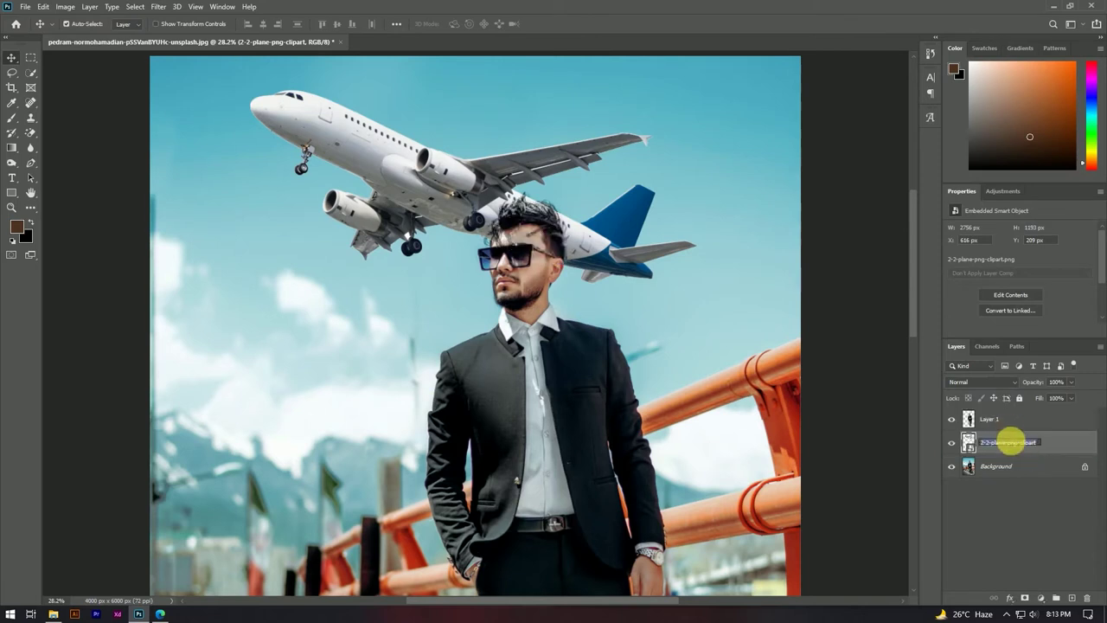
type("plane")
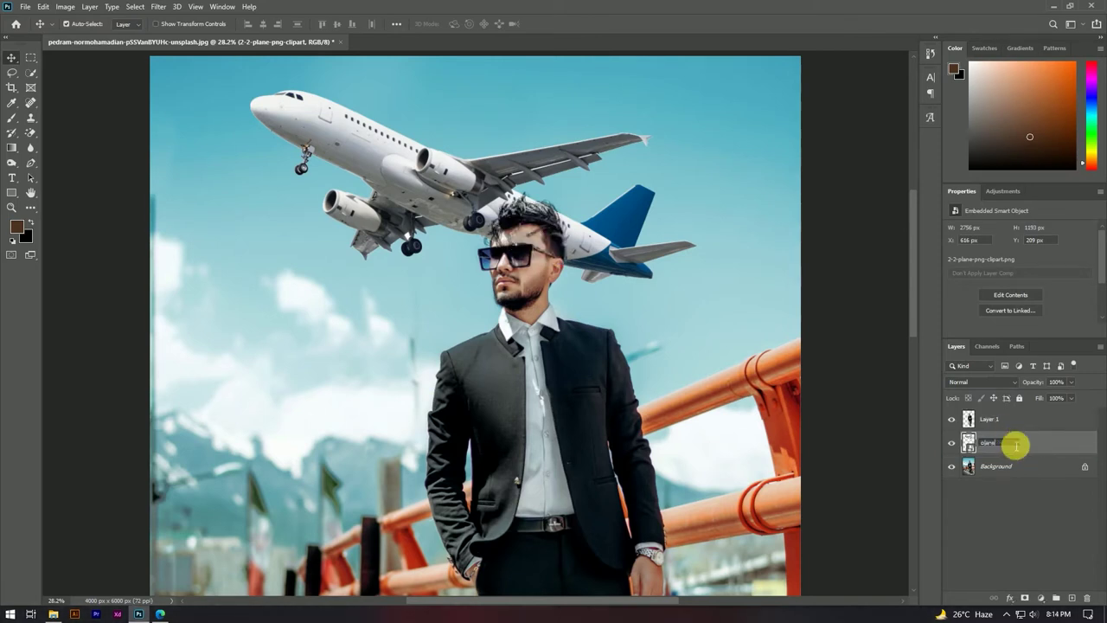
key("Return")
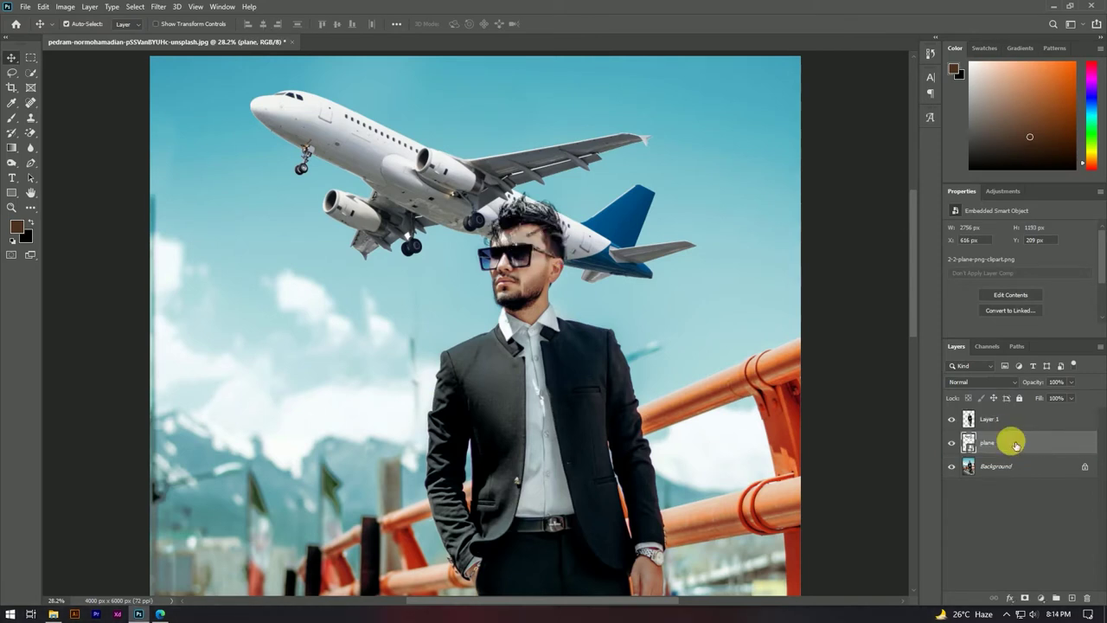
scroll(377, 205, "down", 2)
scroll(398, 185, "up", 1)
- Lower the plane slightly and shrink it to about 77% width
mouse_move(415, 184)
left_mouse_down()
mouse_move(407, 210)
mouse_move(410, 190)
left_mouse_up()
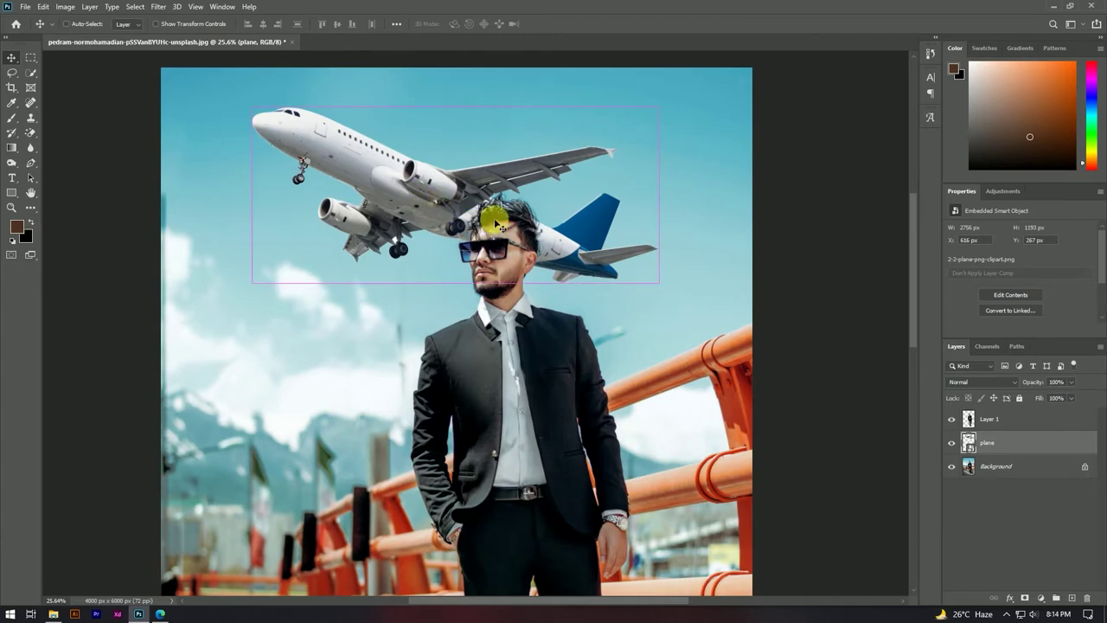
key("ctrl+t")
mouse_move(654, 237)
left_mouse_down()
mouse_move(598, 222)
mouse_move(614, 232)
left_mouse_up()
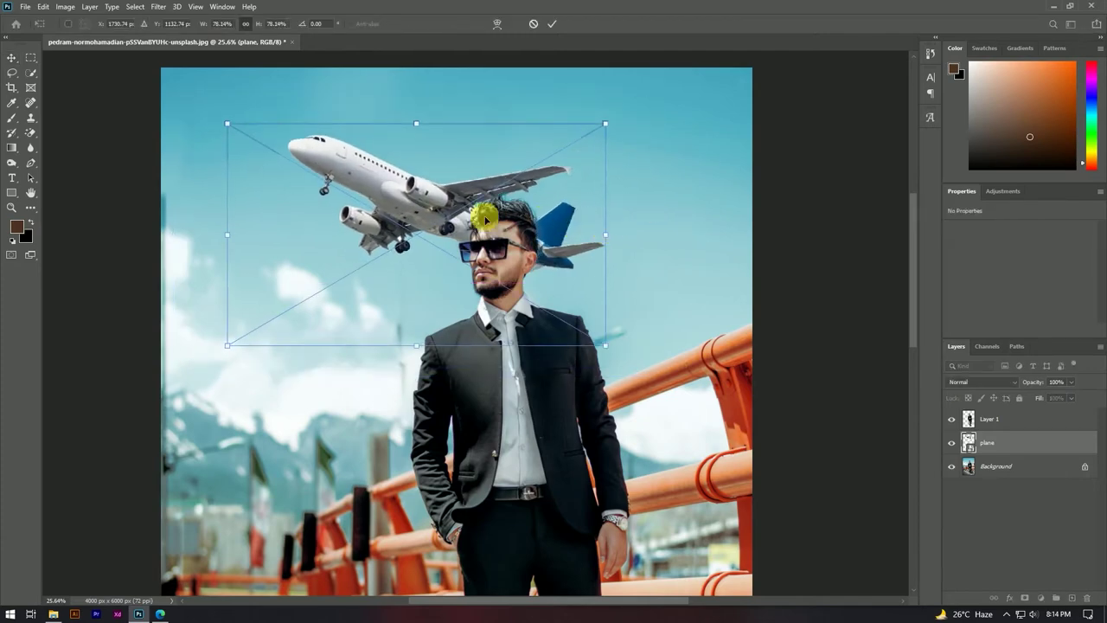
left_click(550, 25)
scroll(420, 165, "down", 5)
scroll(433, 164, "up", 5)
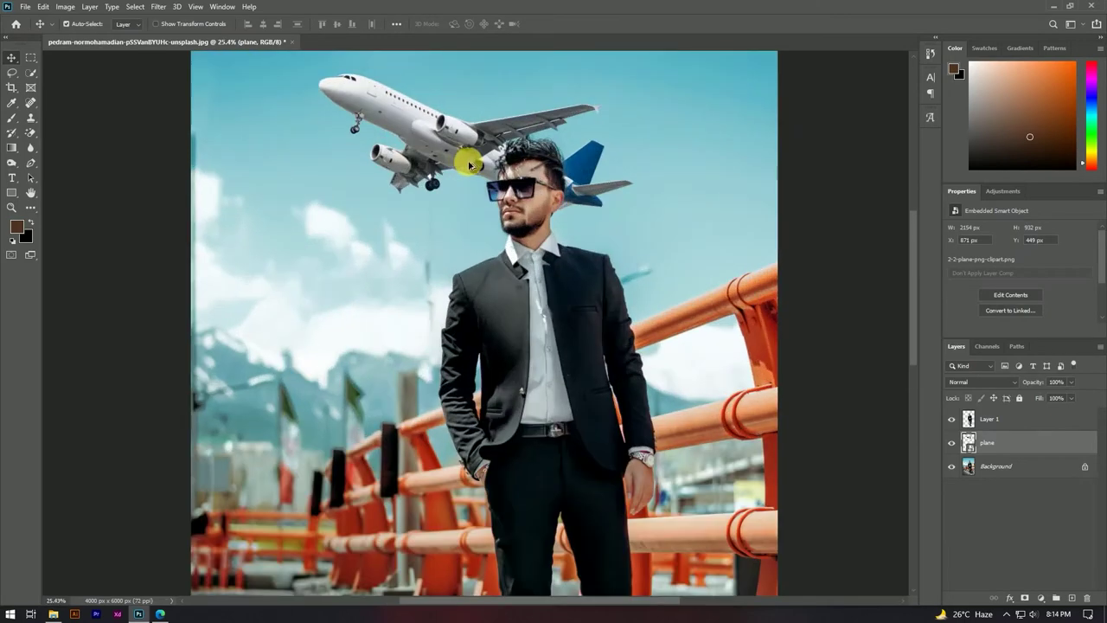
- Scale the plane up a little and move it down behind the man's head, at Y 437 px
left_click_drag(447, 141, 447, 135)
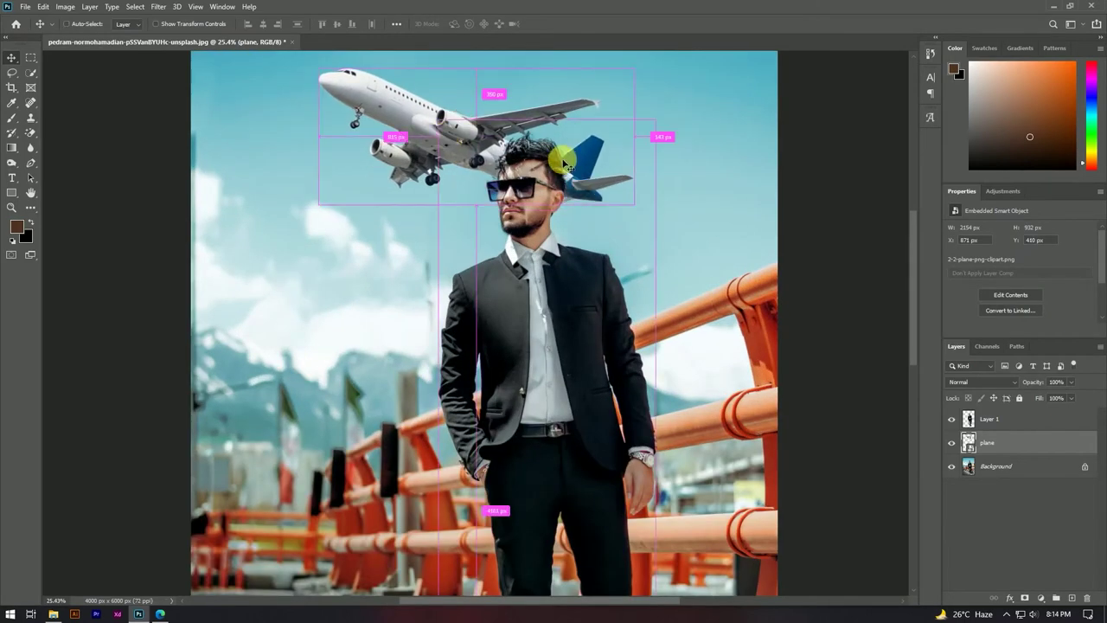
key("ctrl+t")
left_click_drag(632, 167, 650, 168)
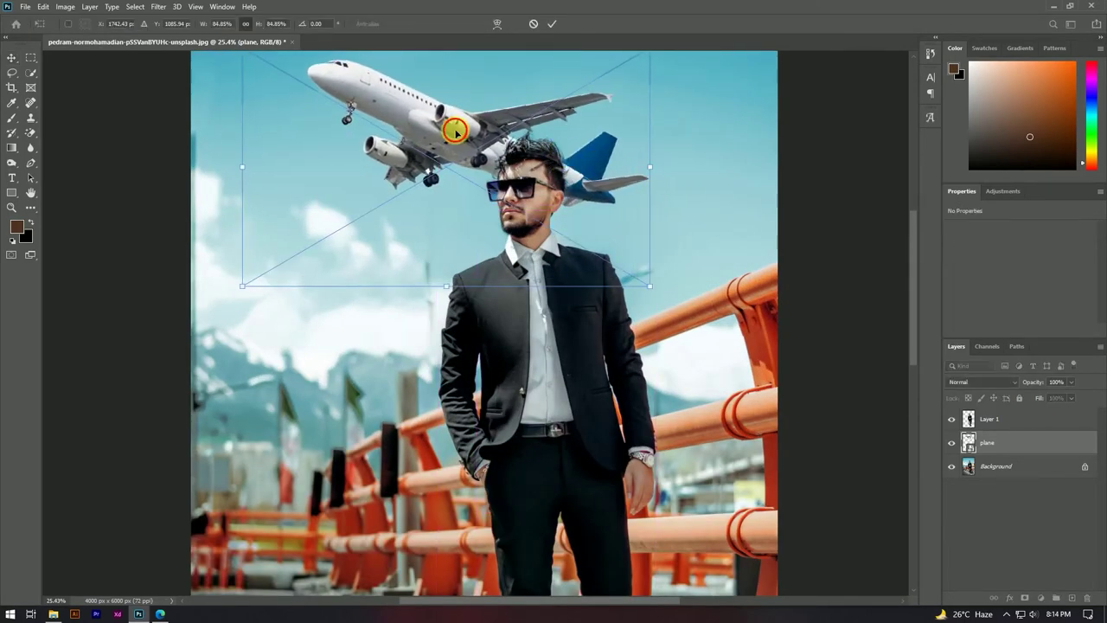
left_click_drag(457, 123, 461, 130)
left_click(553, 26)
scroll(482, 217, "down", 2)
scroll(488, 190, "down", 3)
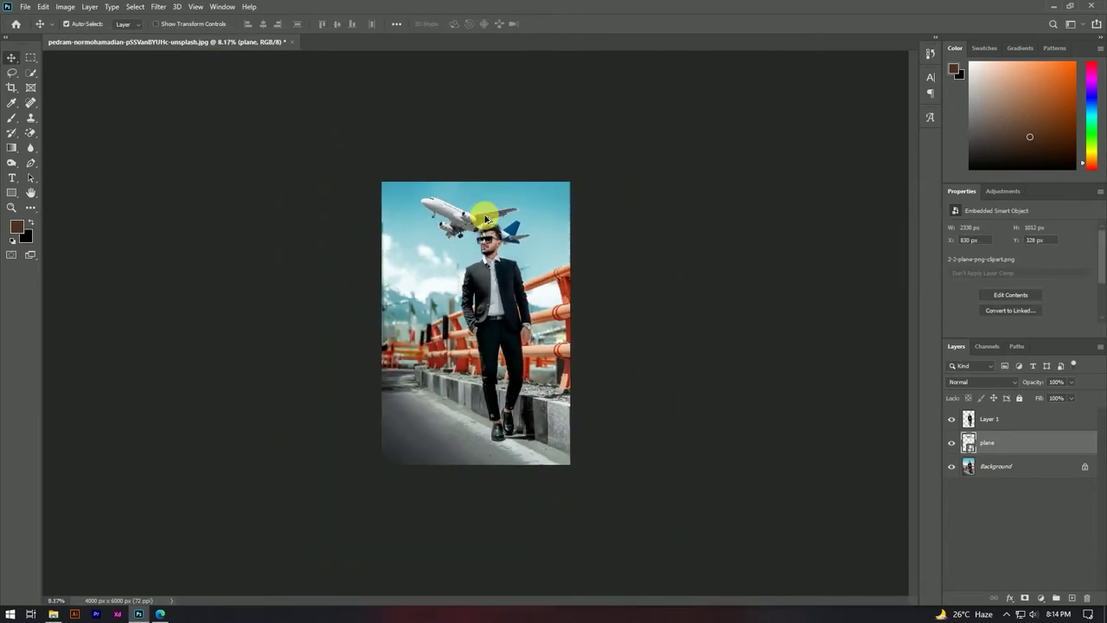
scroll(491, 210, "up", 3)
scroll(491, 210, "up", 2)
left_click_drag(444, 106, 444, 116)
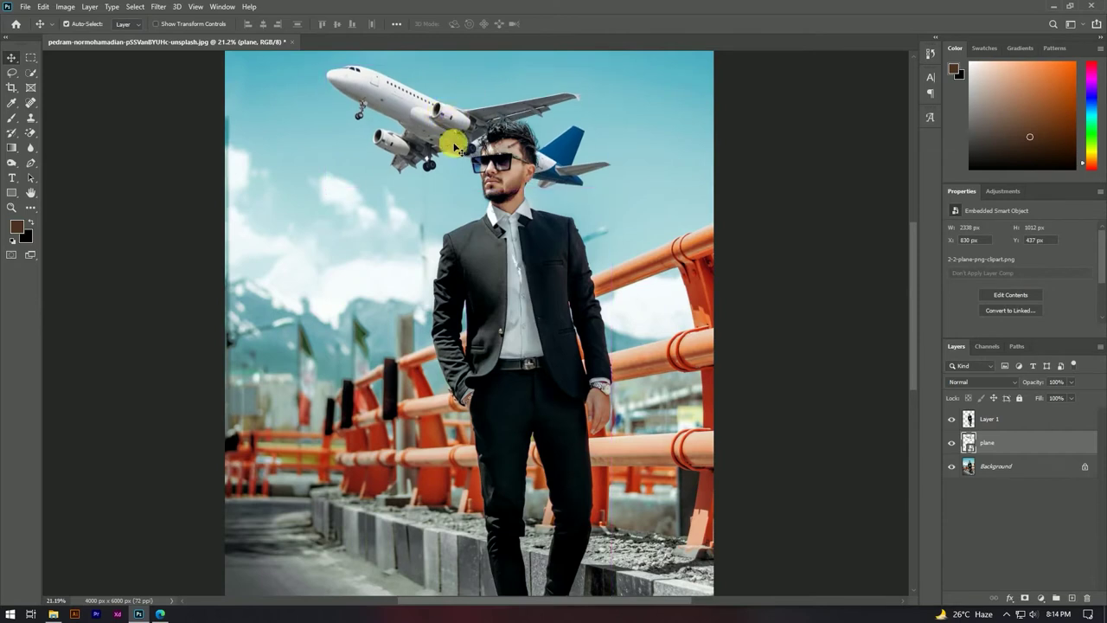
left_click_drag(452, 132, 453, 130)
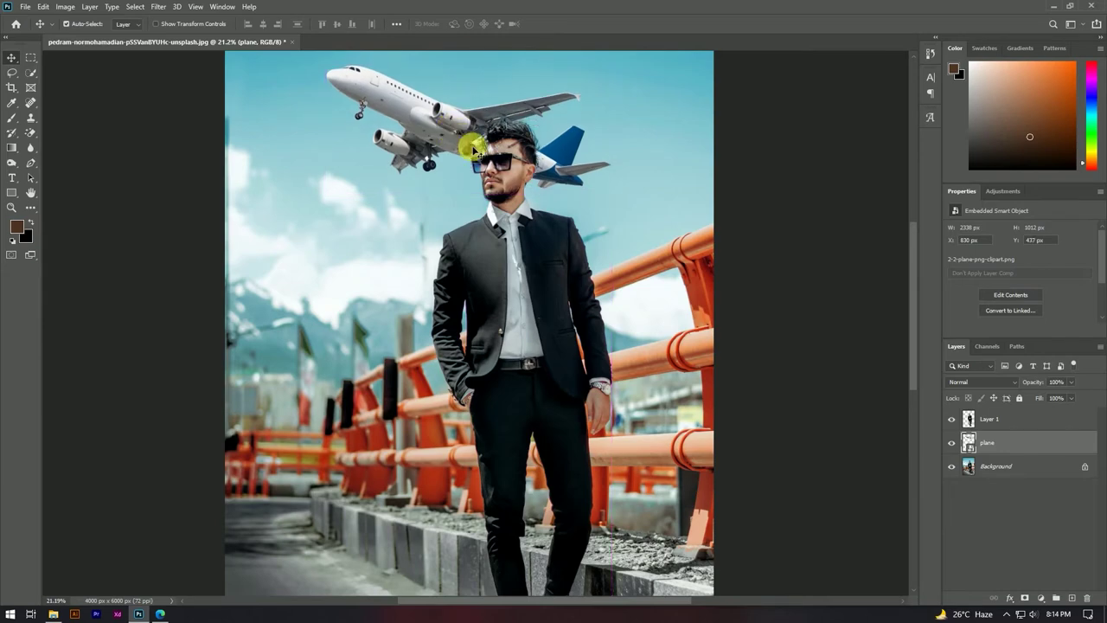
- Add a layer mask to the man's Layer 1
scroll(458, 142, "up", 5)
scroll(434, 154, "up", 3)
left_click(1000, 418)
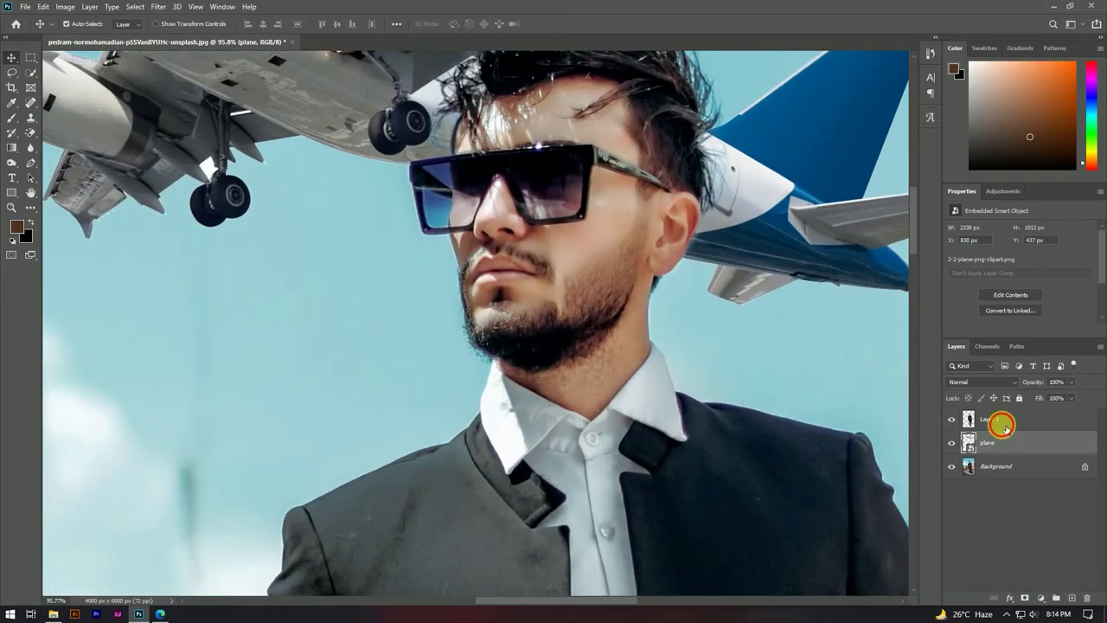
left_click(1025, 597)
- Paint black with a soft brush on Layer 1's mask near the sunglasses' upper-left corner
key("b")
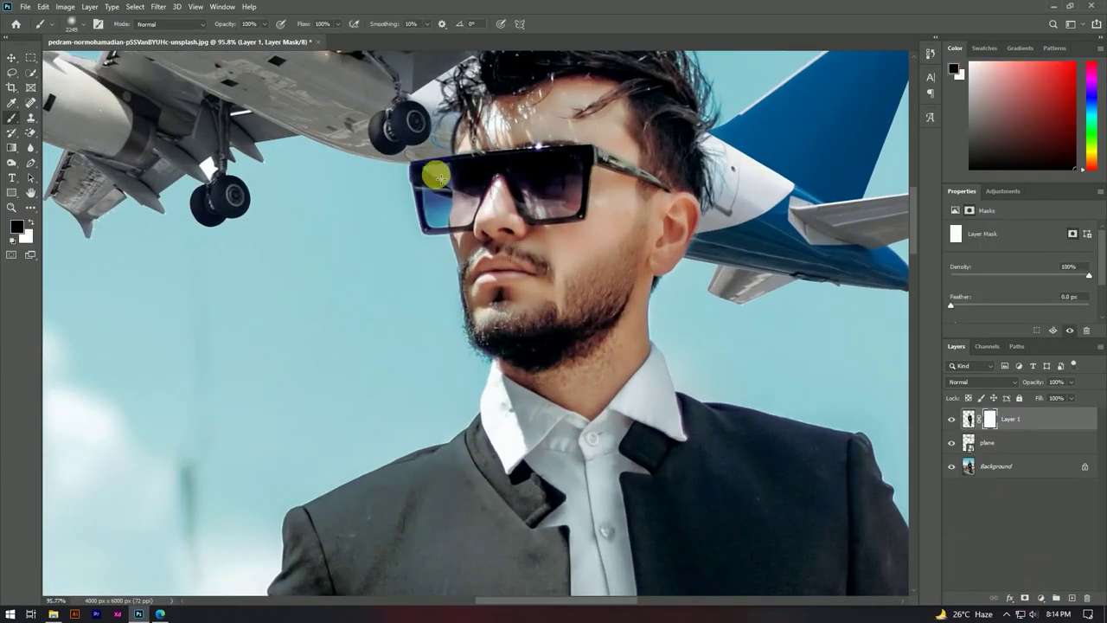
scroll(439, 169, "up", 2)
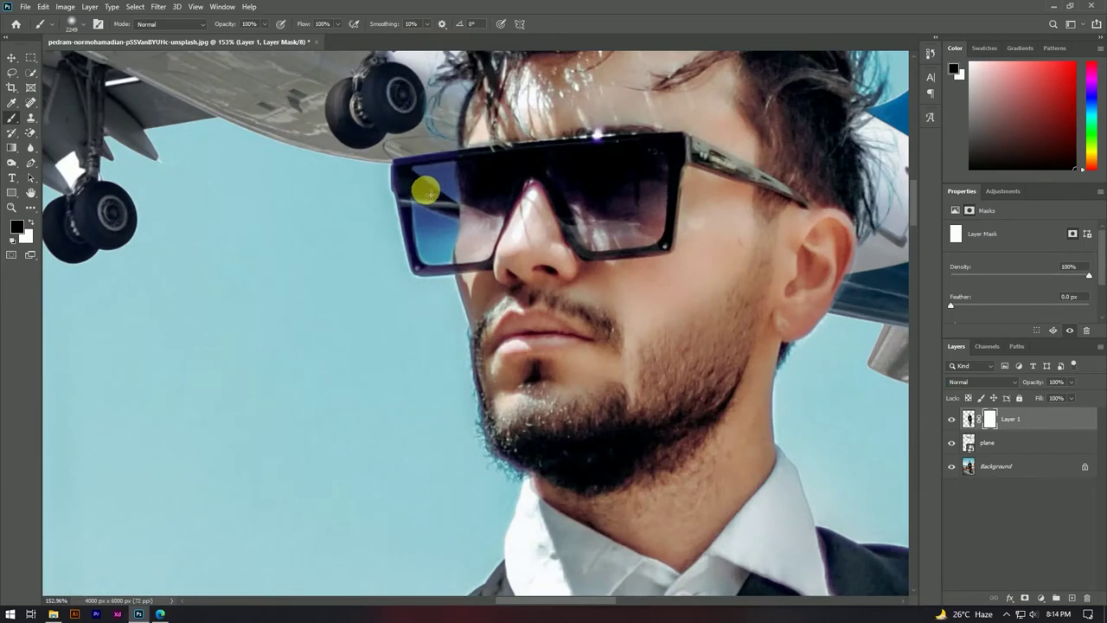
right_click(424, 190, "alt")
right_click(485, 193, "alt")
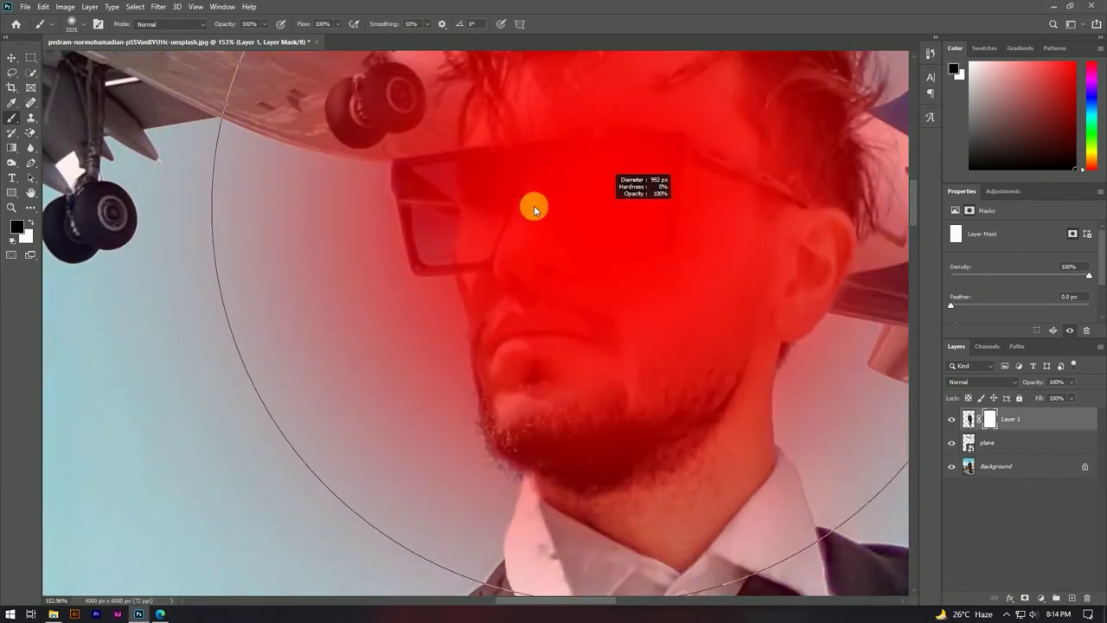
right_click(421, 179, "alt")
left_click_drag(415, 180, 436, 277)
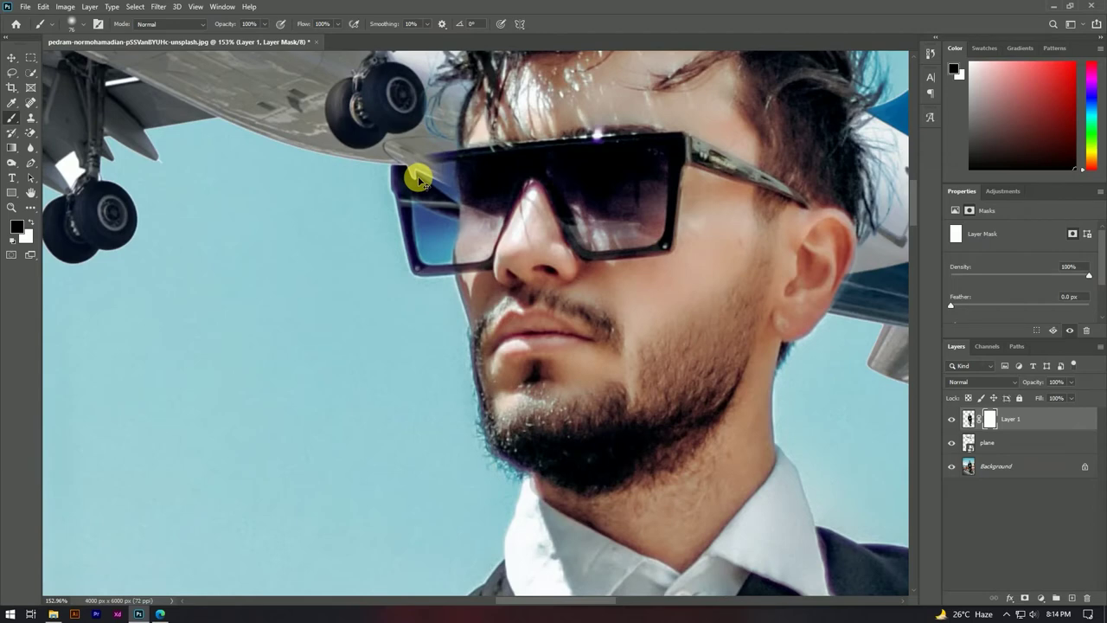
- Paint white on the mask to restore the upper-left corner of the glasses frame
key("x")
left_click_drag(421, 179, 398, 197)
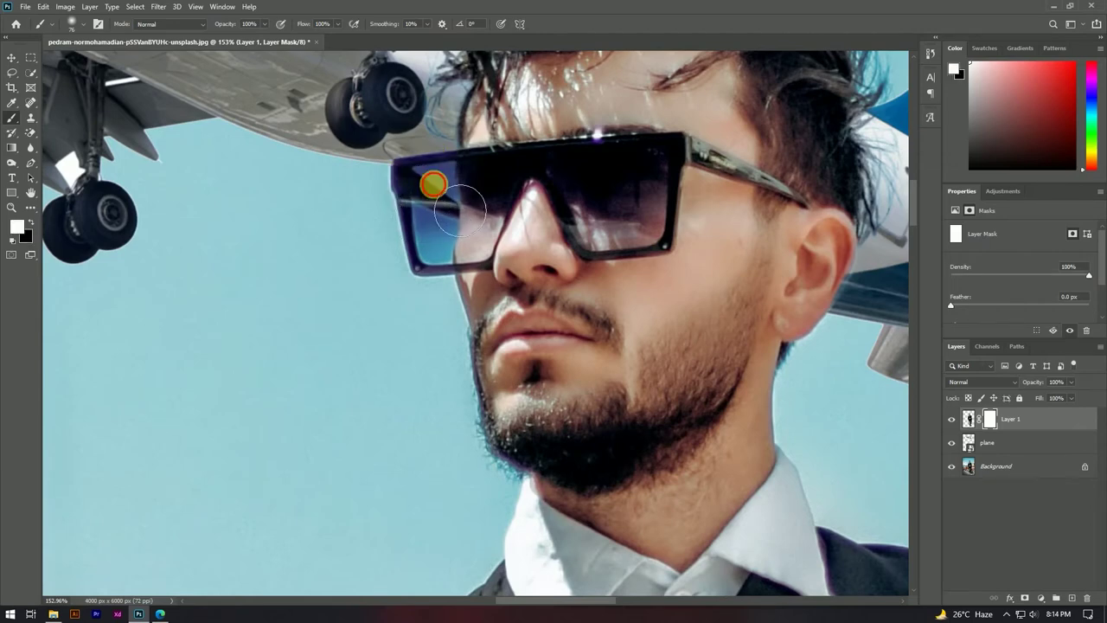
scroll(395, 273, "down", 2)
scroll(432, 240, "down", 2)
scroll(432, 227, "down", 1)
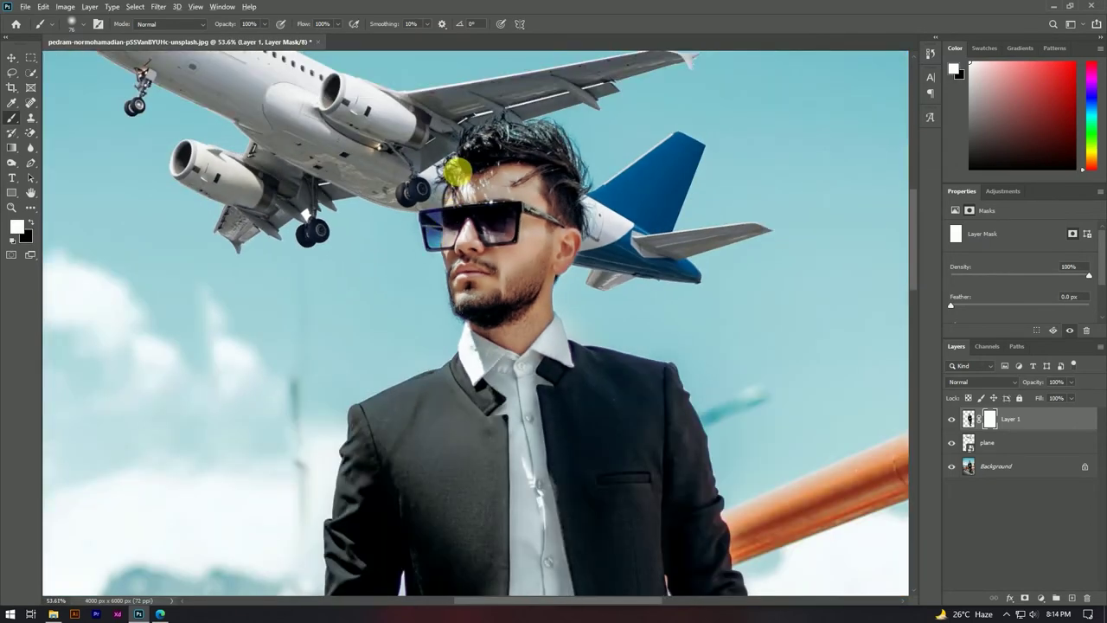
scroll(451, 200, "down", 3)
key("v")
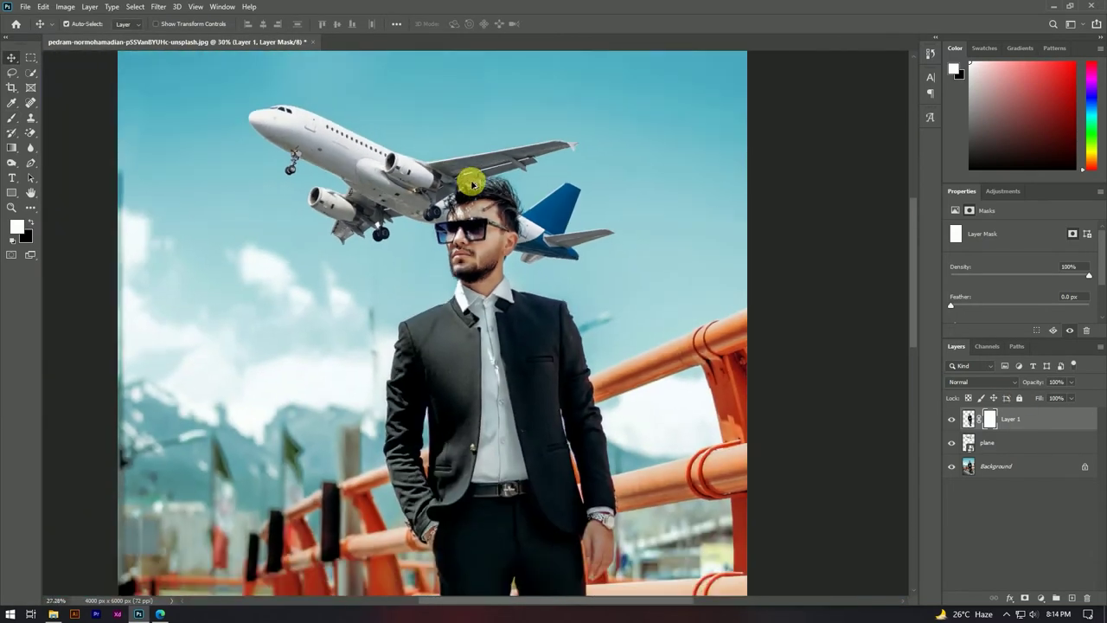
- Scale the plane to 2473 × 1071 px and raise it to Y 337 px above the head
left_click(400, 172)
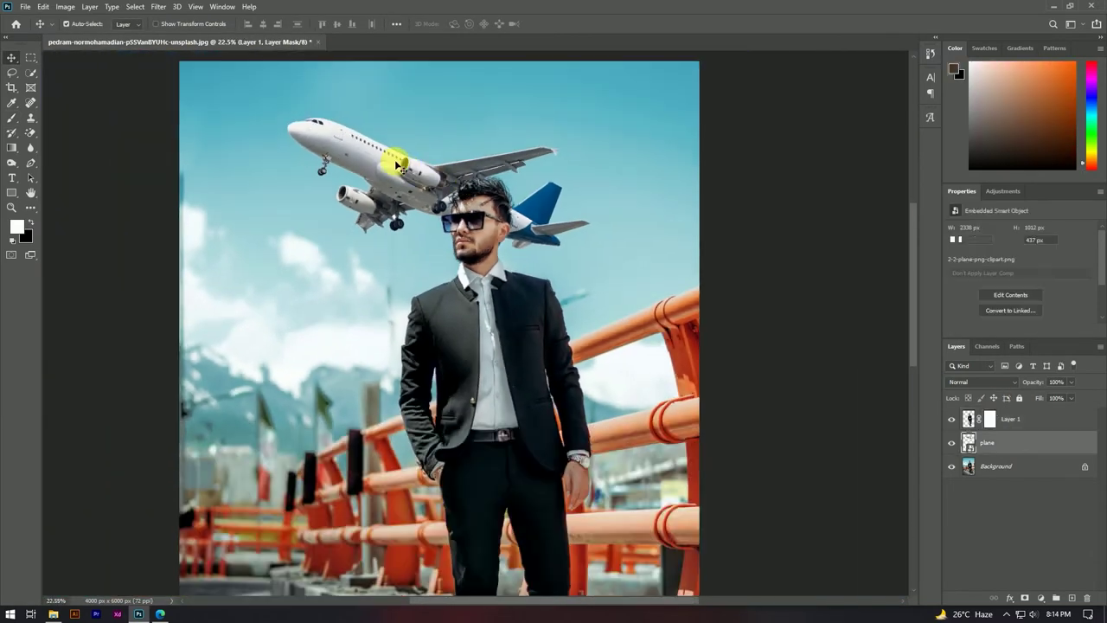
key("ctrl+t")
left_click_drag(590, 219, 598, 215)
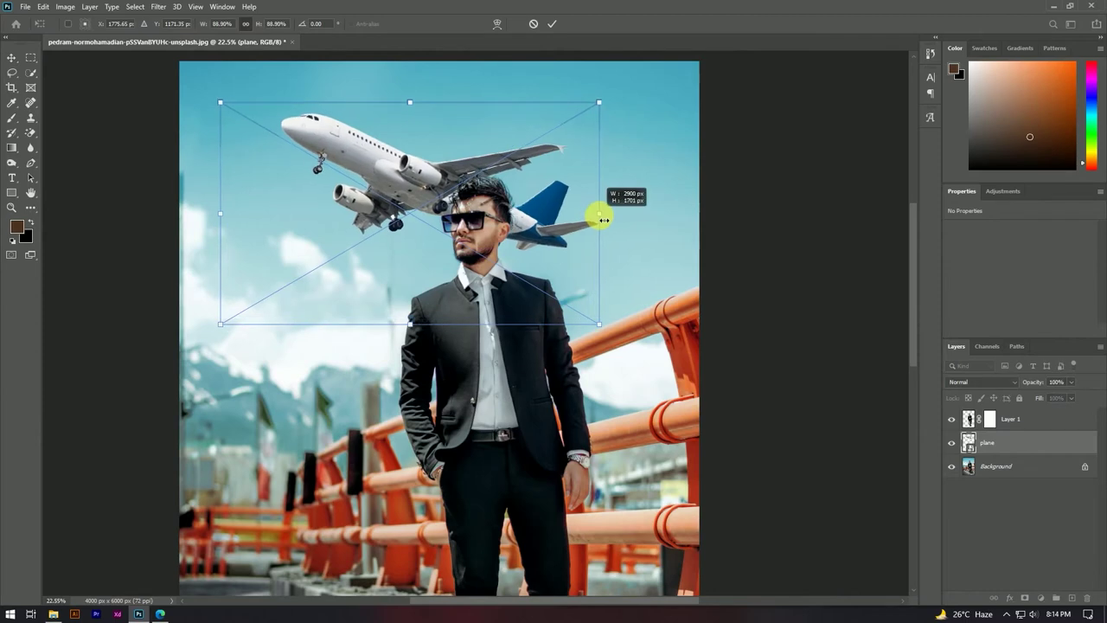
left_click_drag(444, 188, 446, 185)
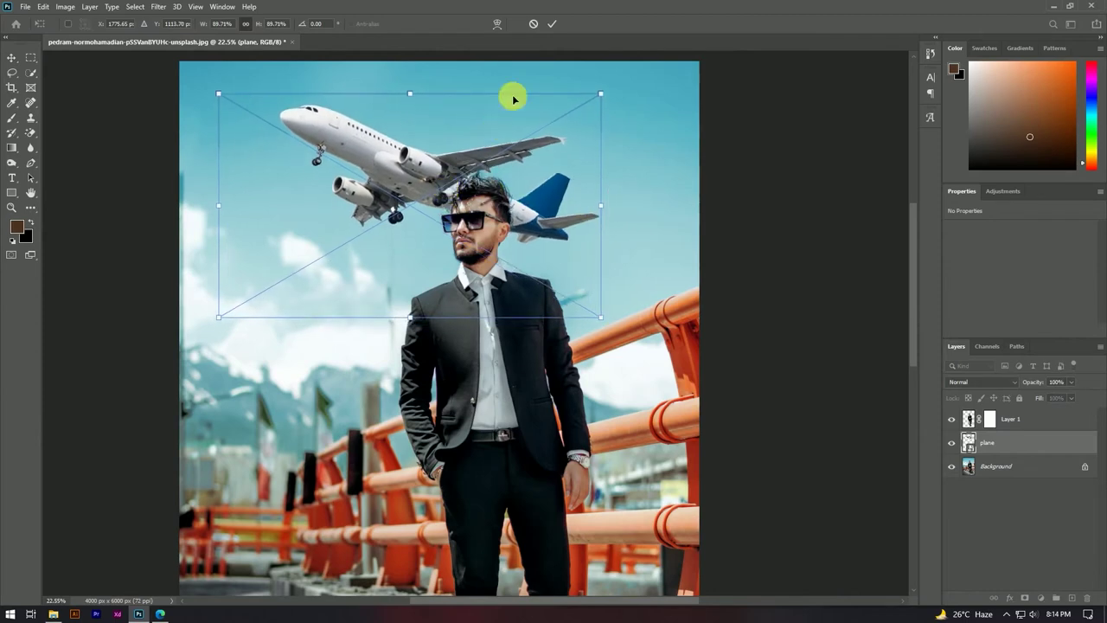
left_click(552, 23)
scroll(529, 255, "down", 2)
scroll(531, 253, "down", 1)
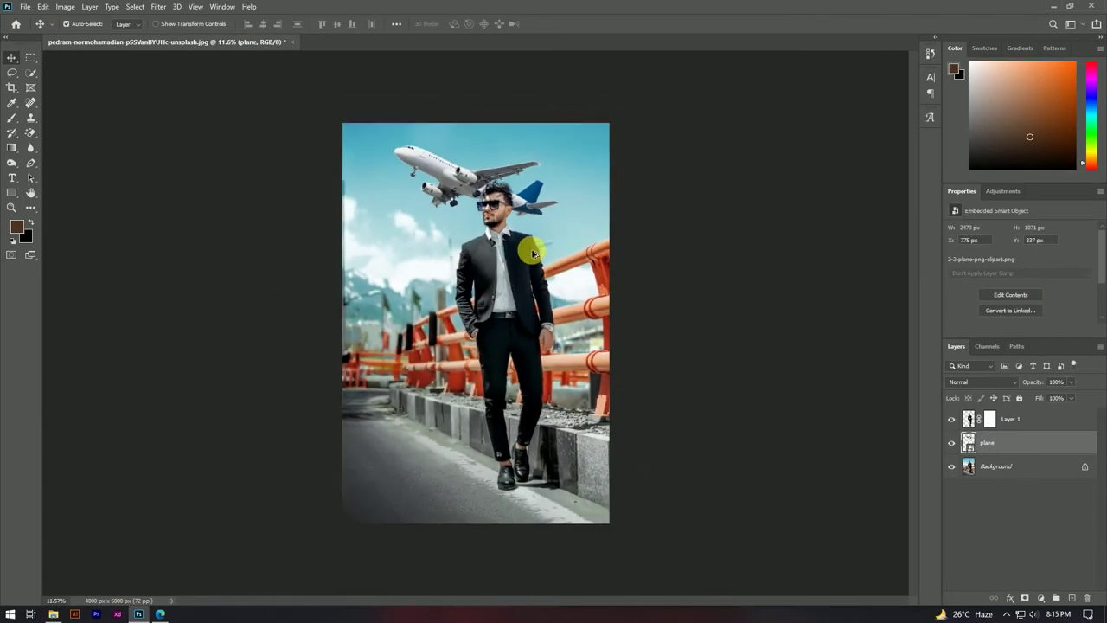
scroll(528, 242, "up", 2)
mouse_move(430, 123)
left_mouse_down()
mouse_move(425, 132)
mouse_move(427, 121)
left_mouse_up()
scroll(432, 125, "down", 1)
scroll(445, 125, "up", 1)
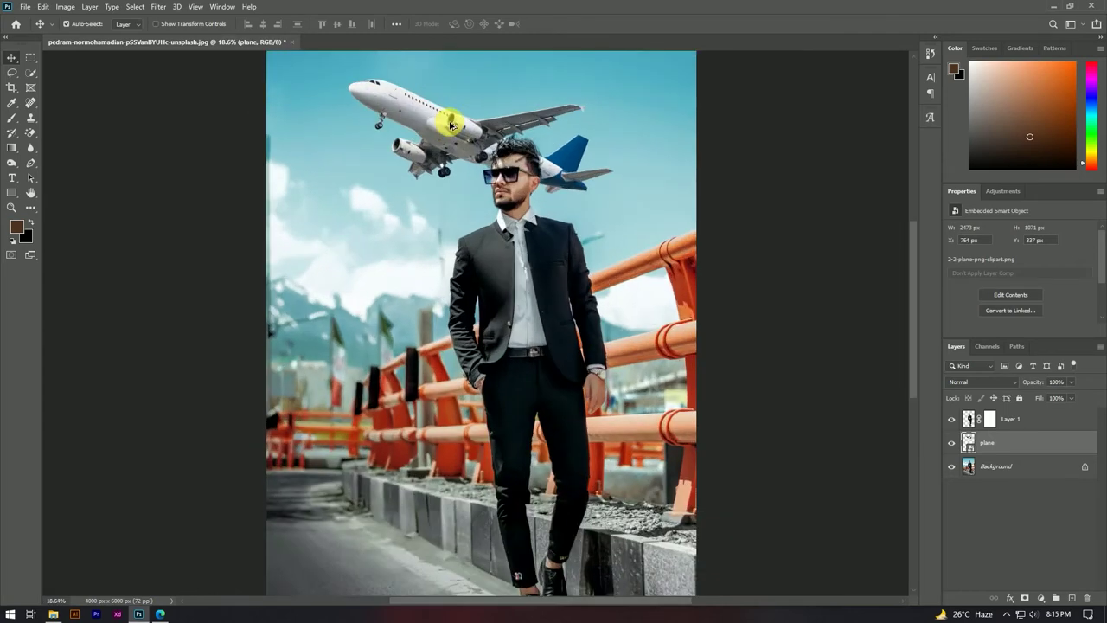
left_click(135, 7)
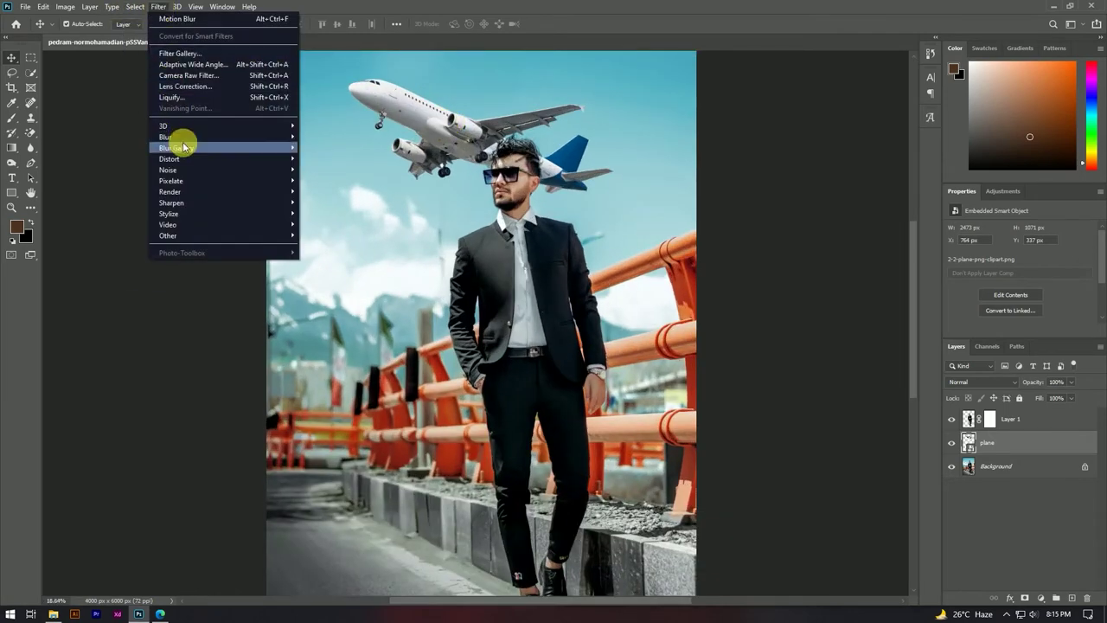
mouse_move(165, 137)
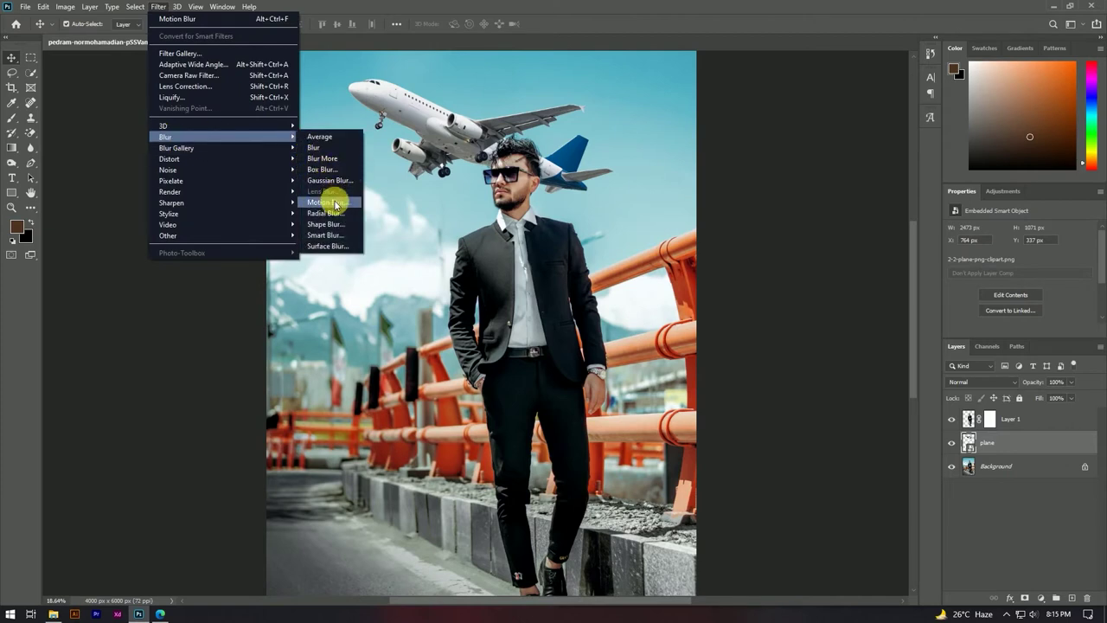
- Apply a 15-pixel Motion Blur smart filter to the plane layer
left_click(334, 207)
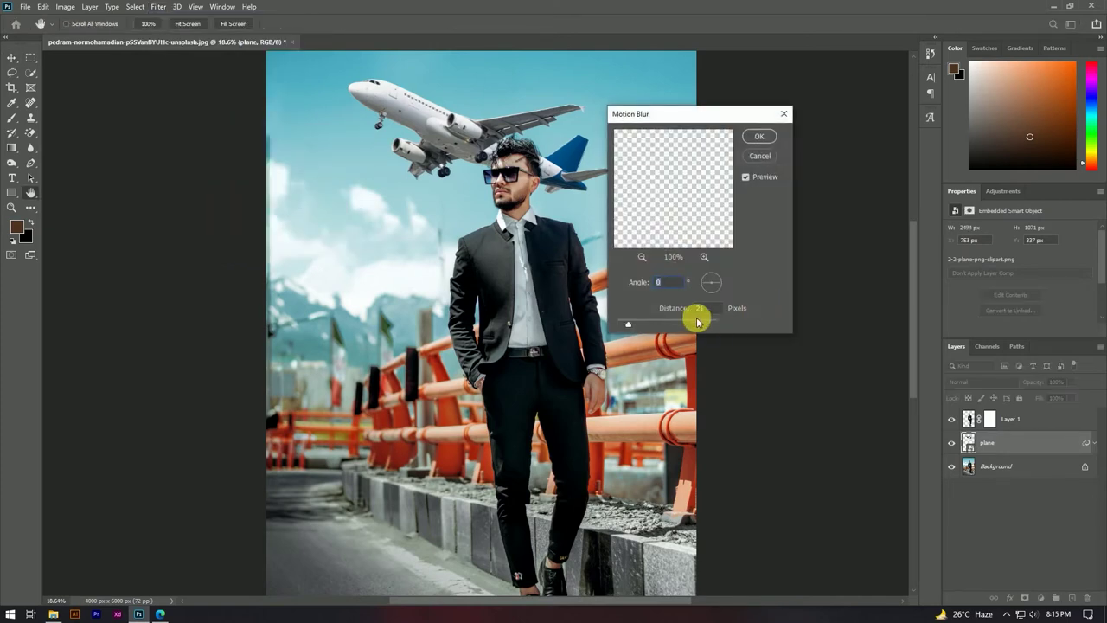
mouse_move(691, 313)
left_mouse_down()
mouse_move(654, 314)
mouse_move(699, 324)
left_mouse_up()
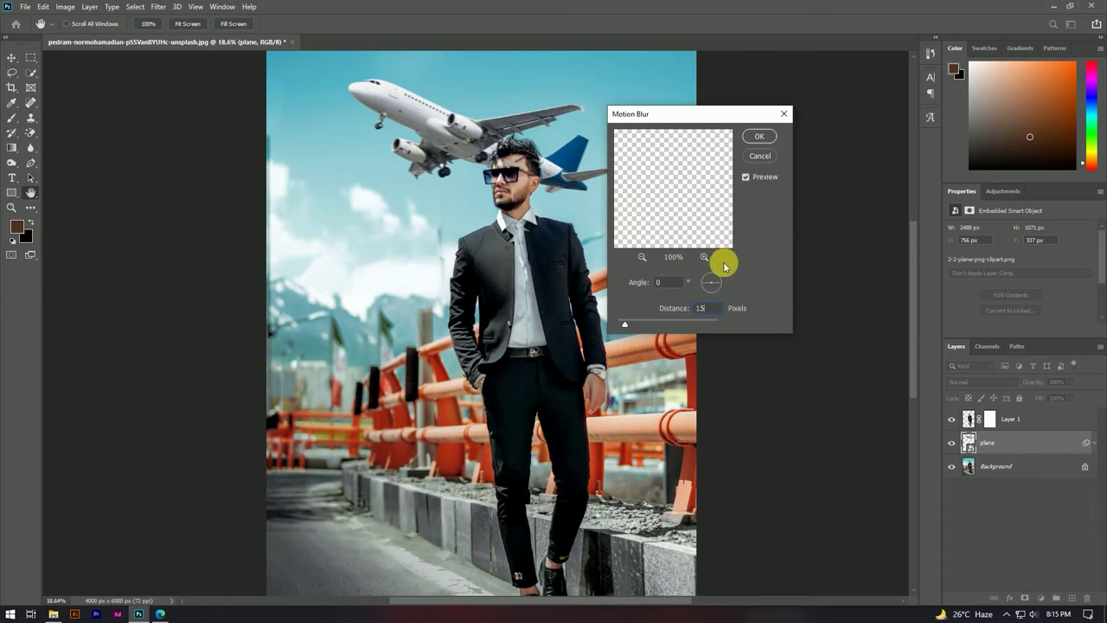
left_click_drag(690, 227, 641, 262)
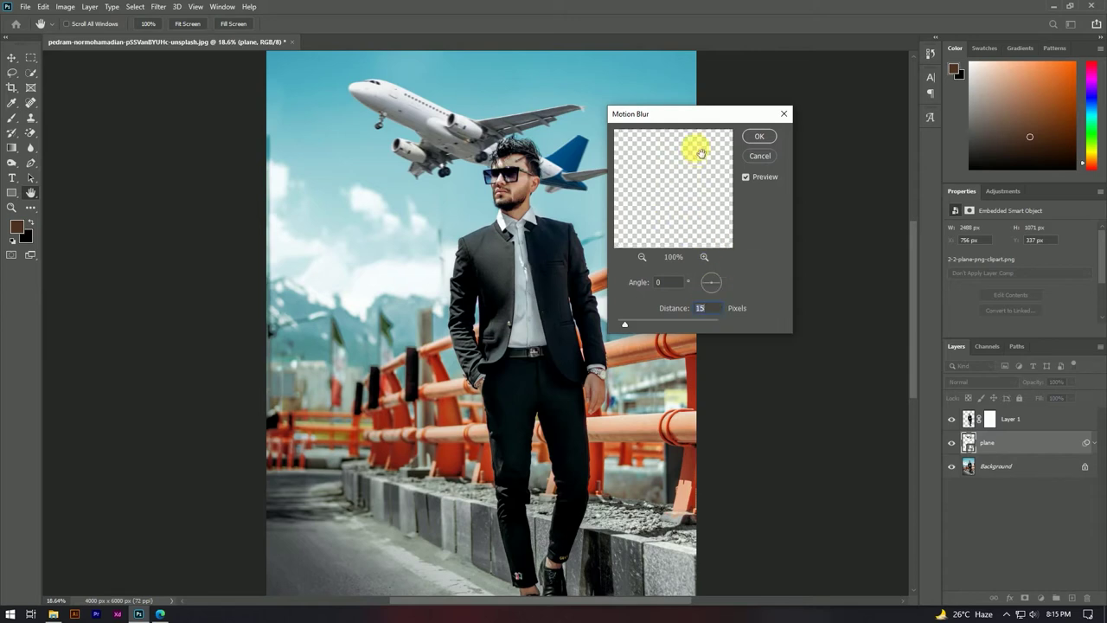
left_click(640, 258)
left_click(640, 258)
left_click(641, 258)
left_click(641, 258)
left_click(703, 257)
left_click(703, 256)
left_click(704, 257)
left_click_drag(683, 229, 706, 201)
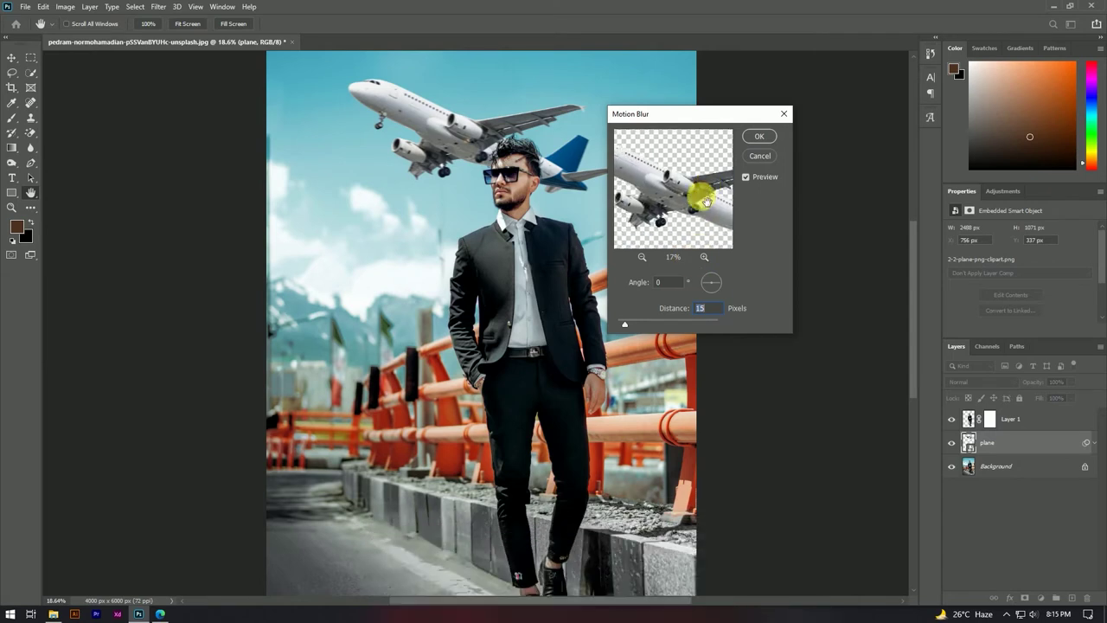
left_click(759, 138)
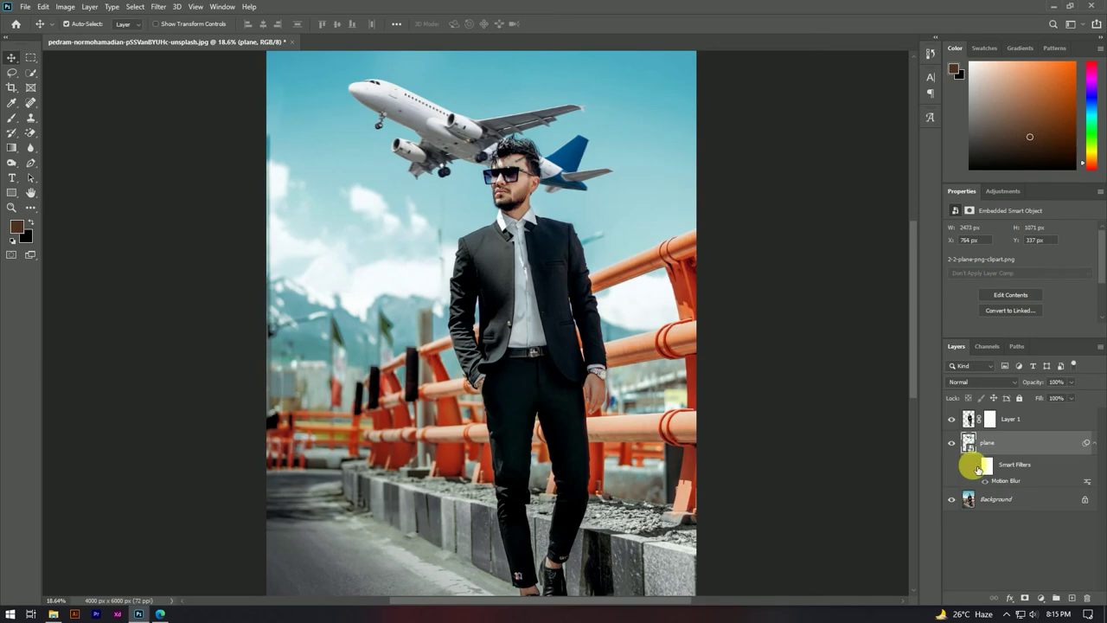
- Select Layer 1, plane and Background together in the Layers panel
scroll(495, 127, "up", 5)
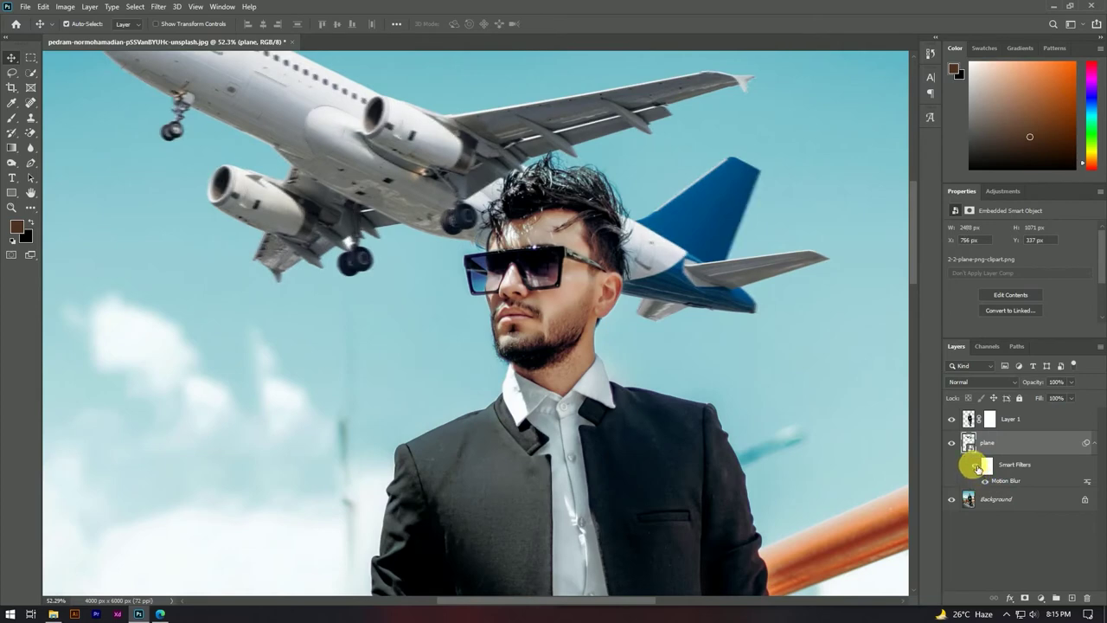
left_click(574, 264)
scroll(537, 186, "down", 2)
scroll(537, 186, "down", 2)
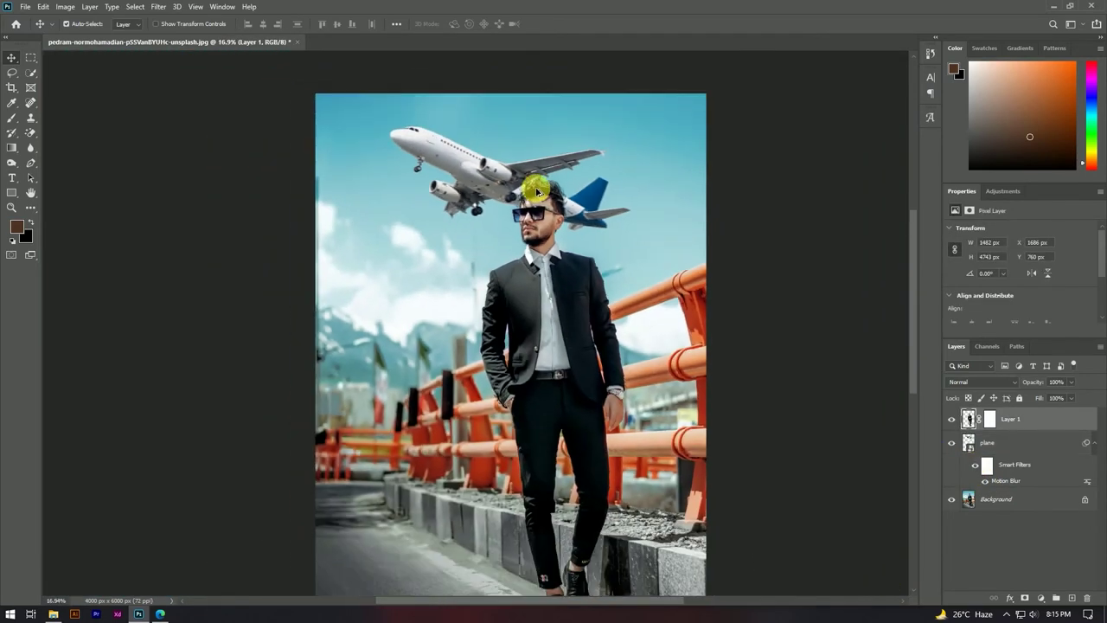
scroll(536, 182, "down", 1)
scroll(459, 148, "down", 1)
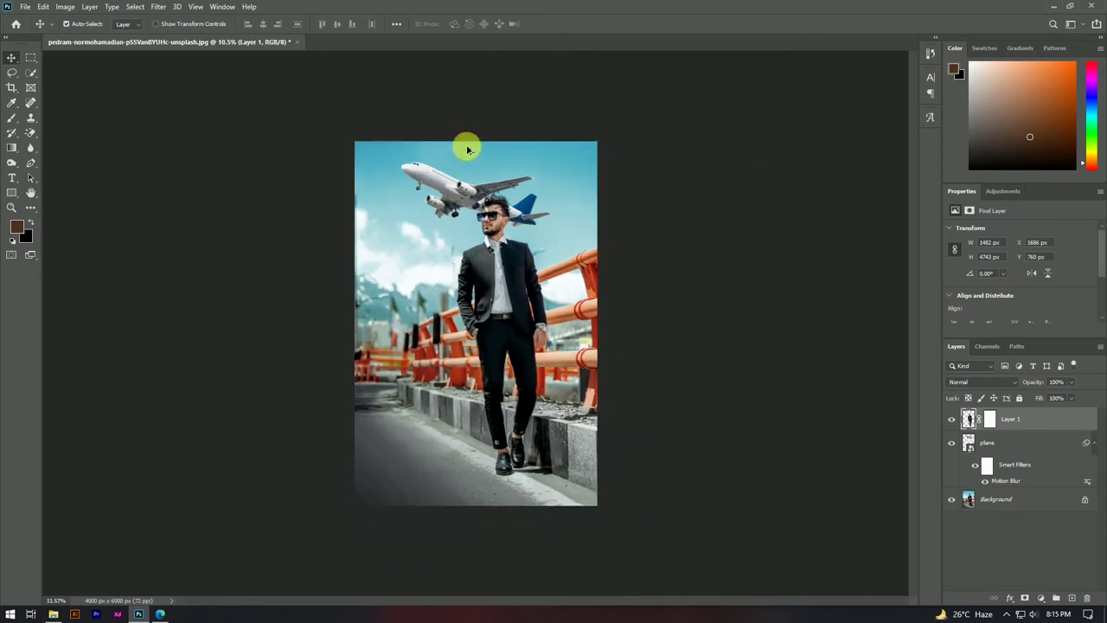
scroll(472, 144, "up", 2)
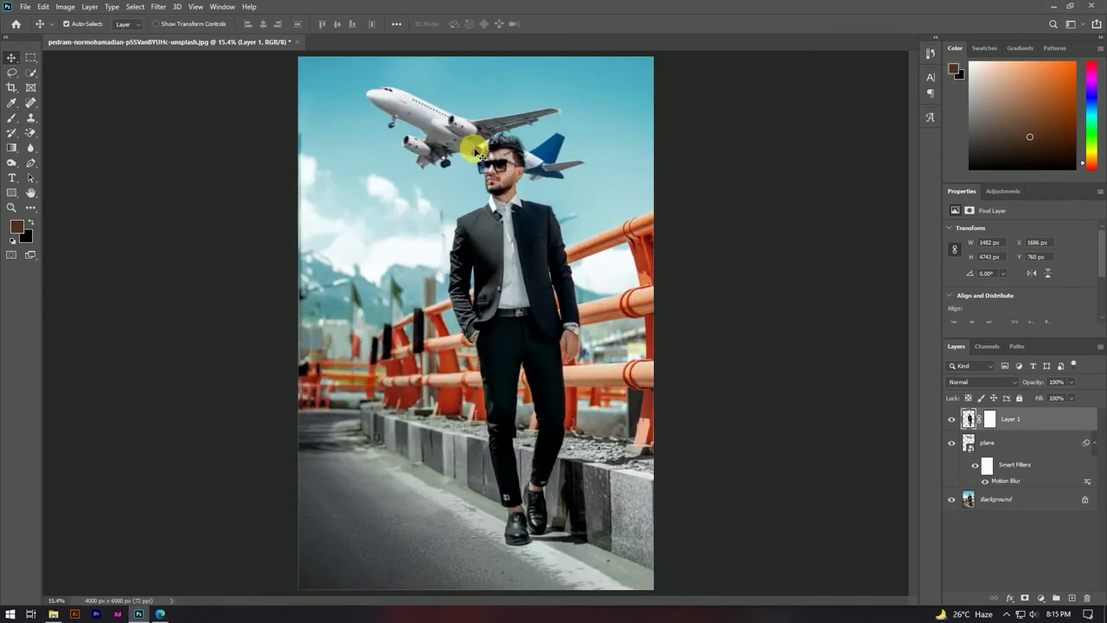
left_click(1051, 504, "shift")
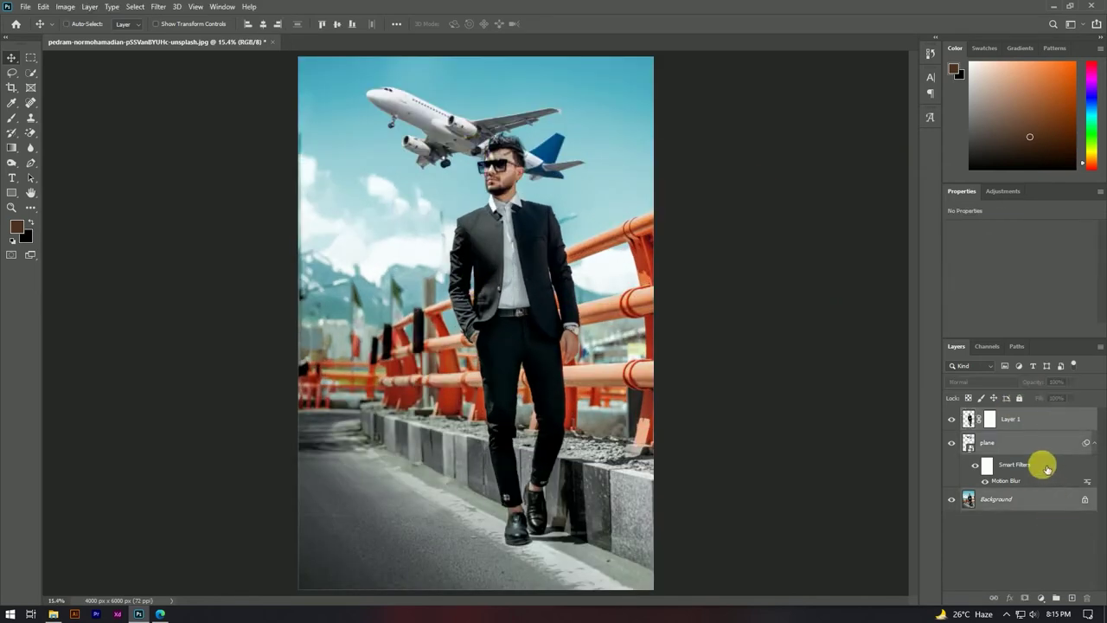
- Merge all visible layers into a new composite layer on top with Ctrl+Alt+Shift+E
key("ctrl+alt+shift+e")
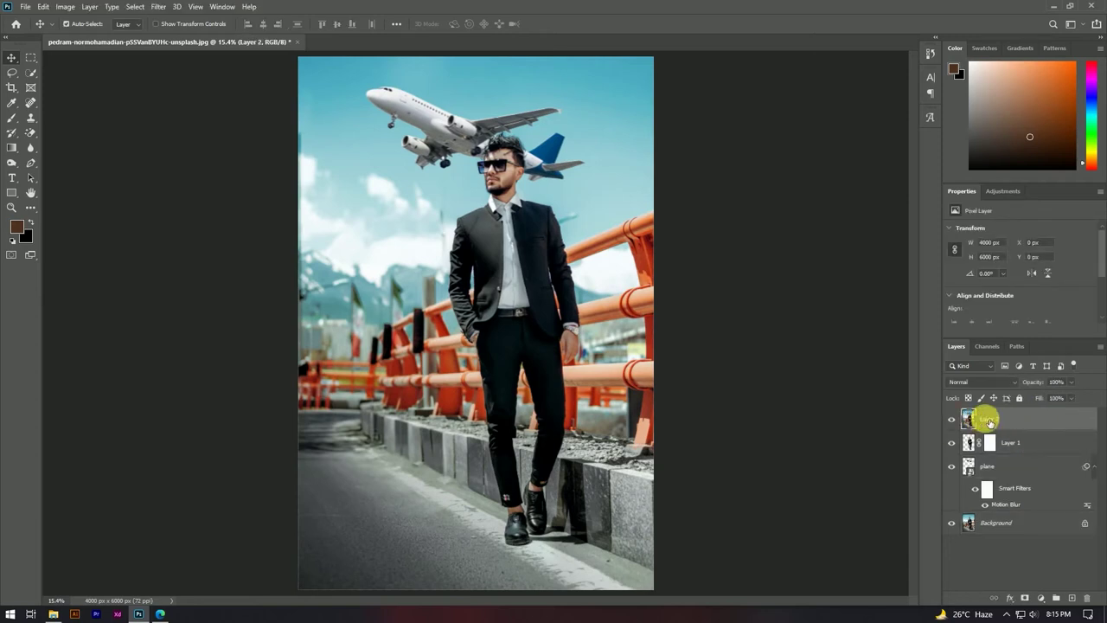
scroll(519, 333, "down", 1)
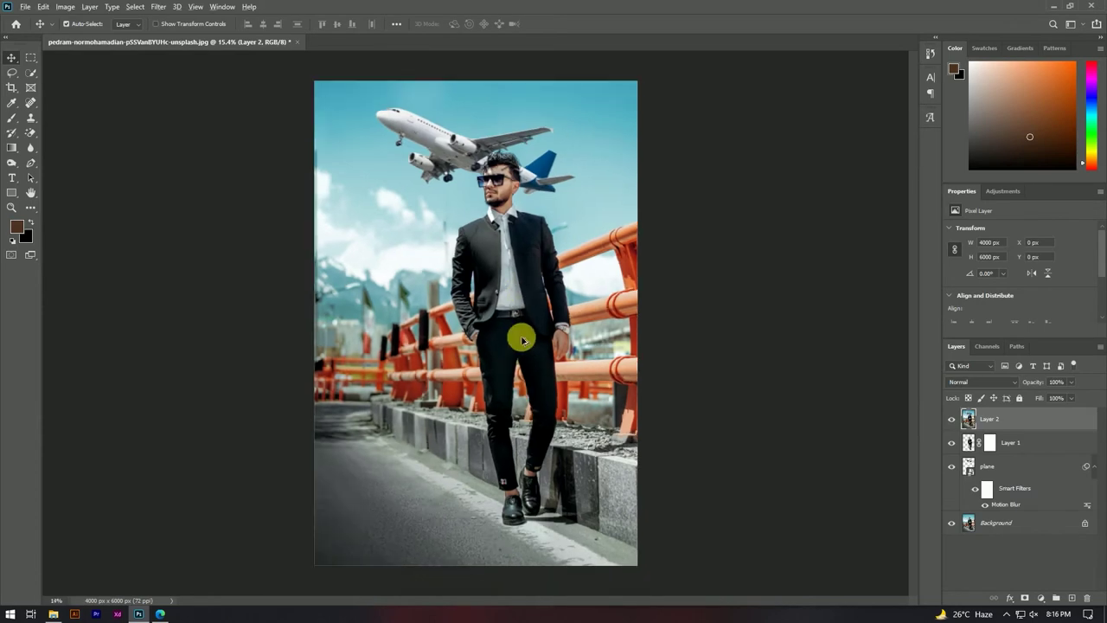
scroll(514, 312, "down", 3)
scroll(502, 229, "up", 3)
scroll(506, 184, "up", 2)
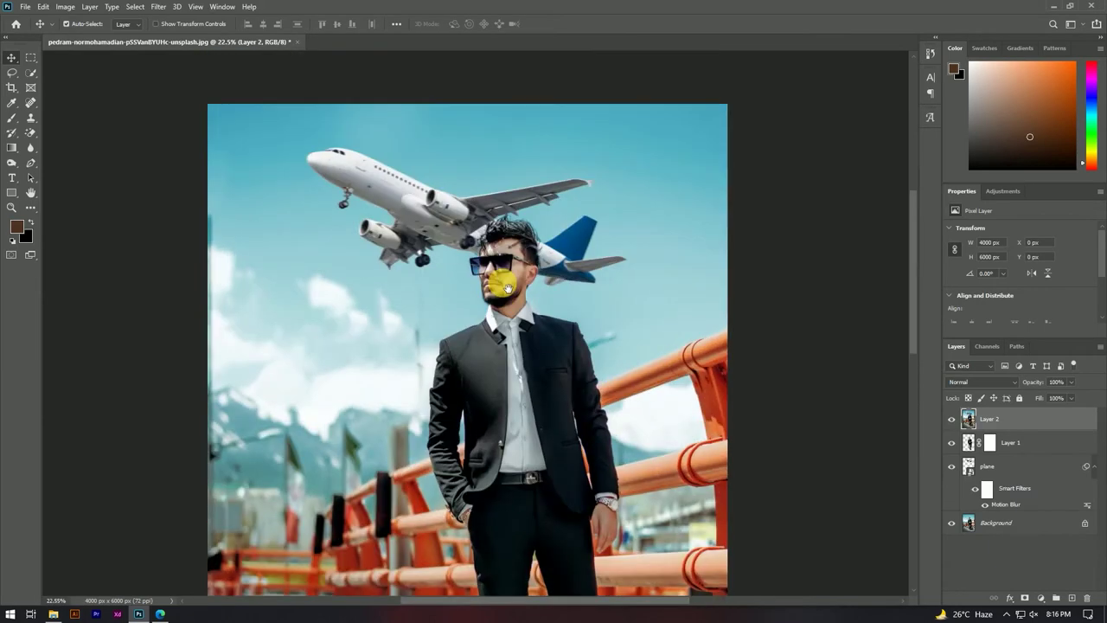
scroll(452, 183, "up", 3)
scroll(497, 171, "down", 1)
scroll(498, 171, "down", 2)
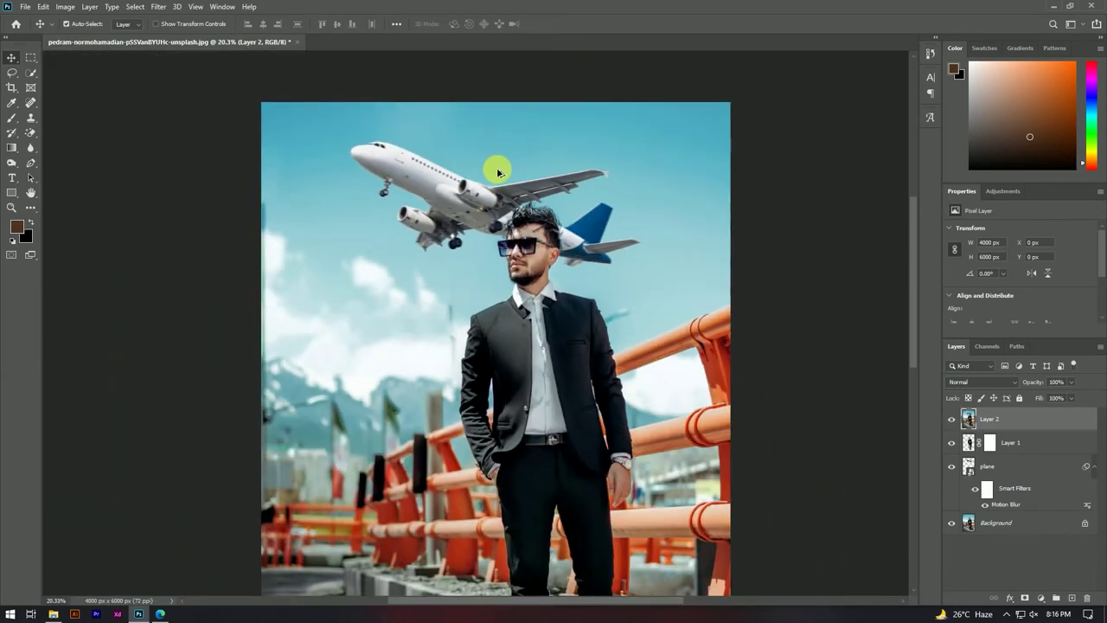
scroll(499, 172, "down", 1)
scroll(501, 215, "up", 1)
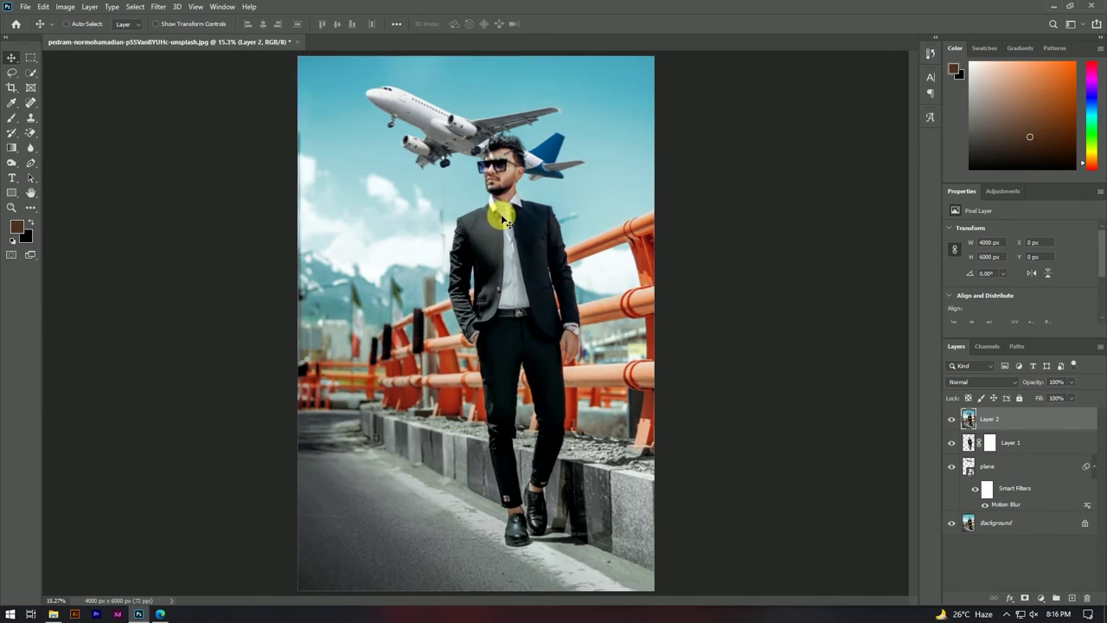
- Convert the composite to a smart object named 'color' and add a Brightness/Contrast layer
right_click(1033, 421)
left_click(946, 281)
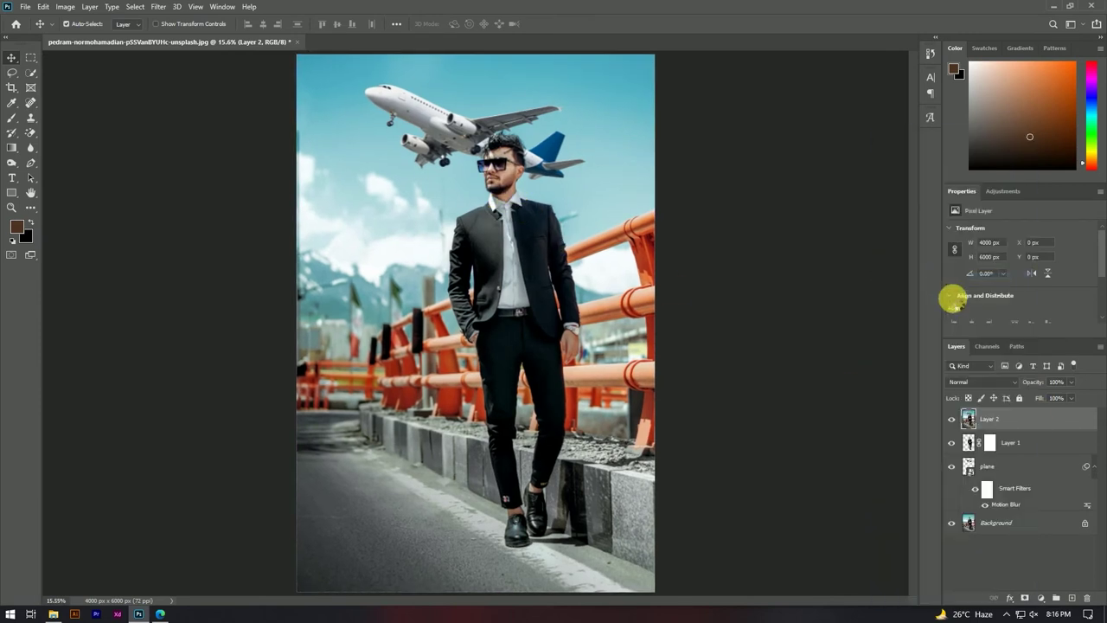
double_click(1000, 421)
type("color")
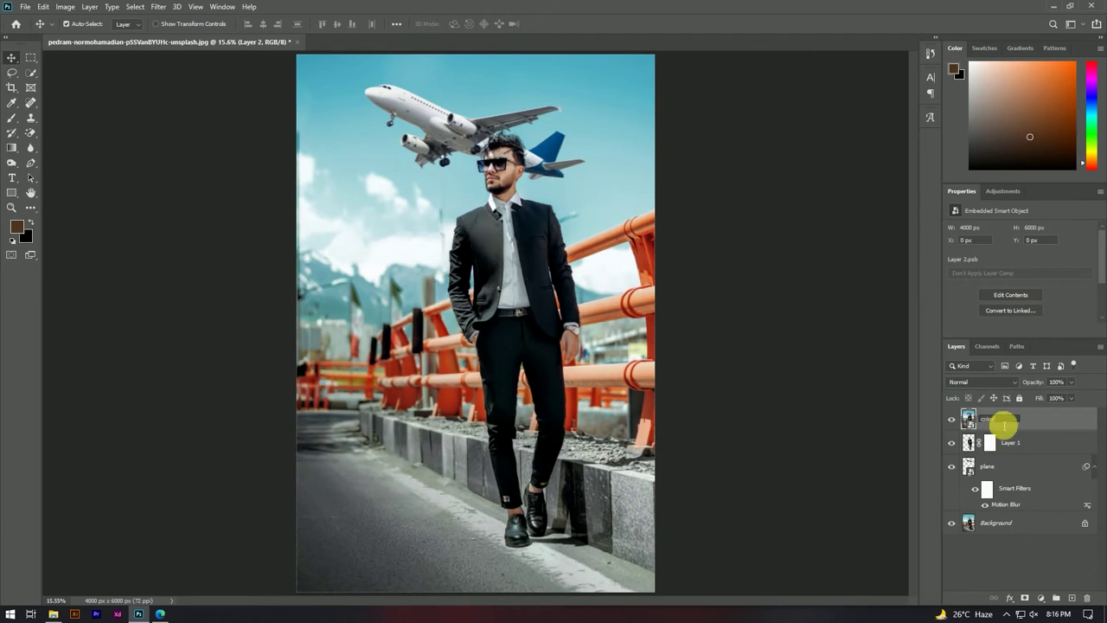
key("Return")
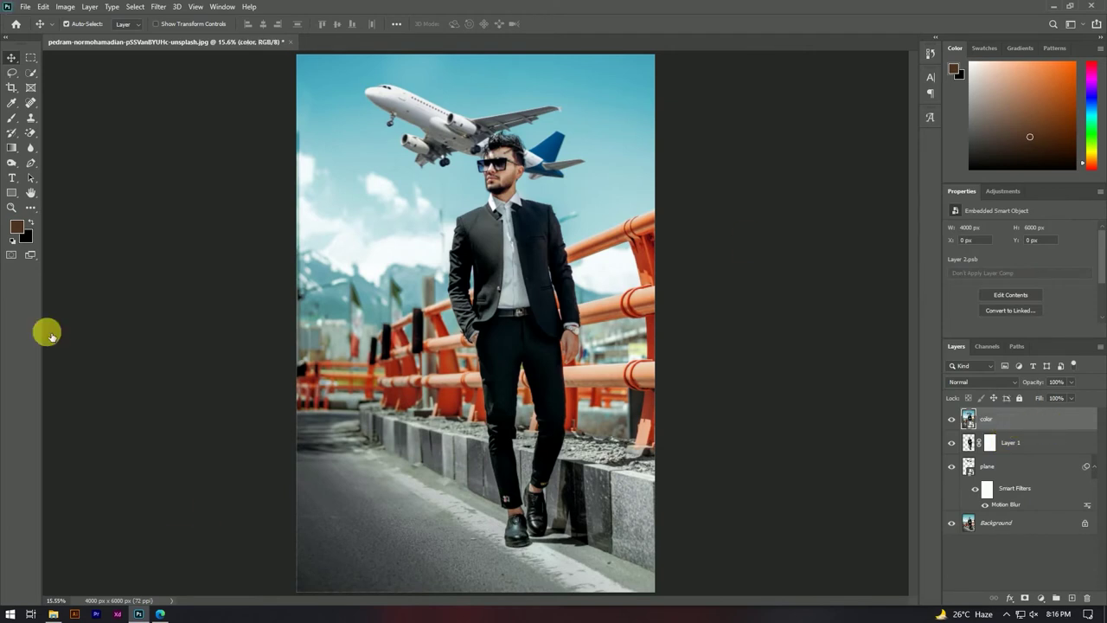
left_click(1036, 603)
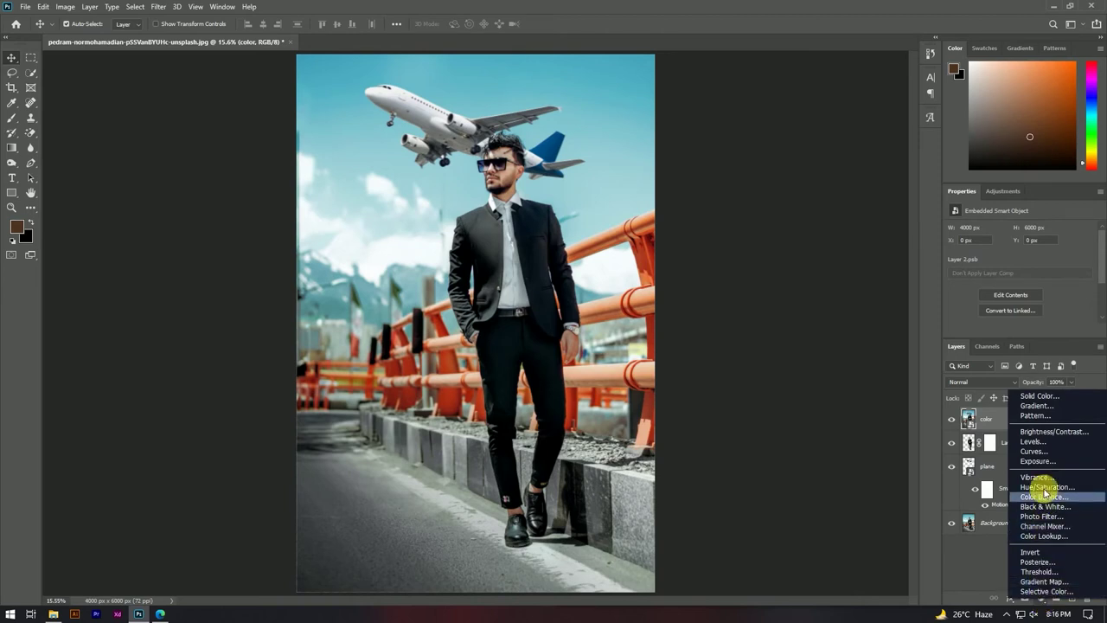
left_click(1046, 432)
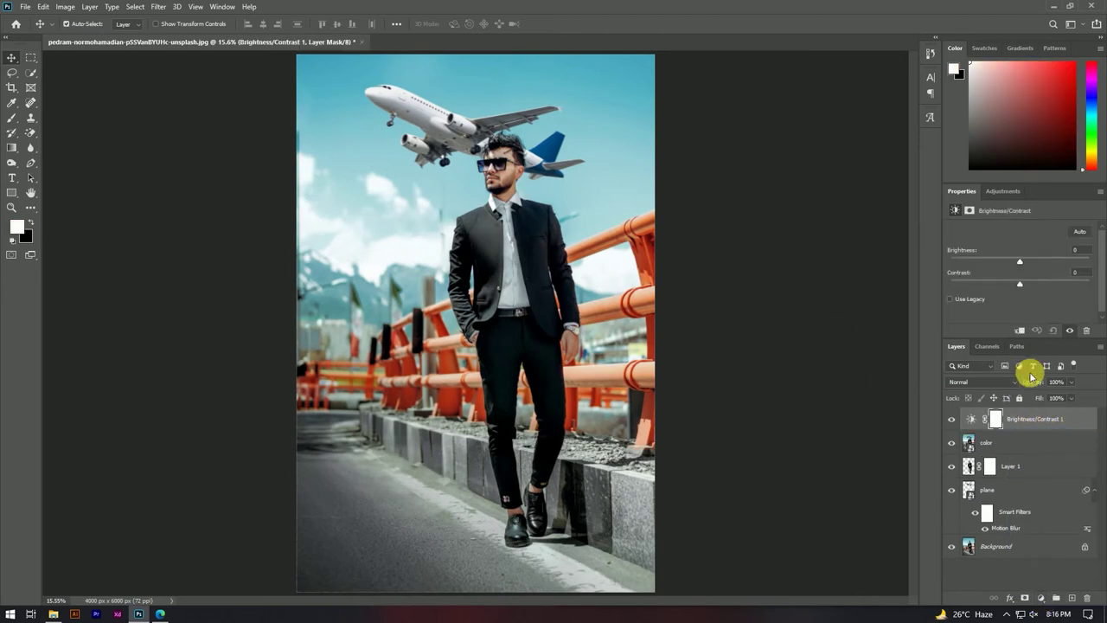
- Set Brightness/Contrast to -1 brightness and 10 contrast, then add a Selective Color layer
left_click_drag(1020, 260, 1019, 261)
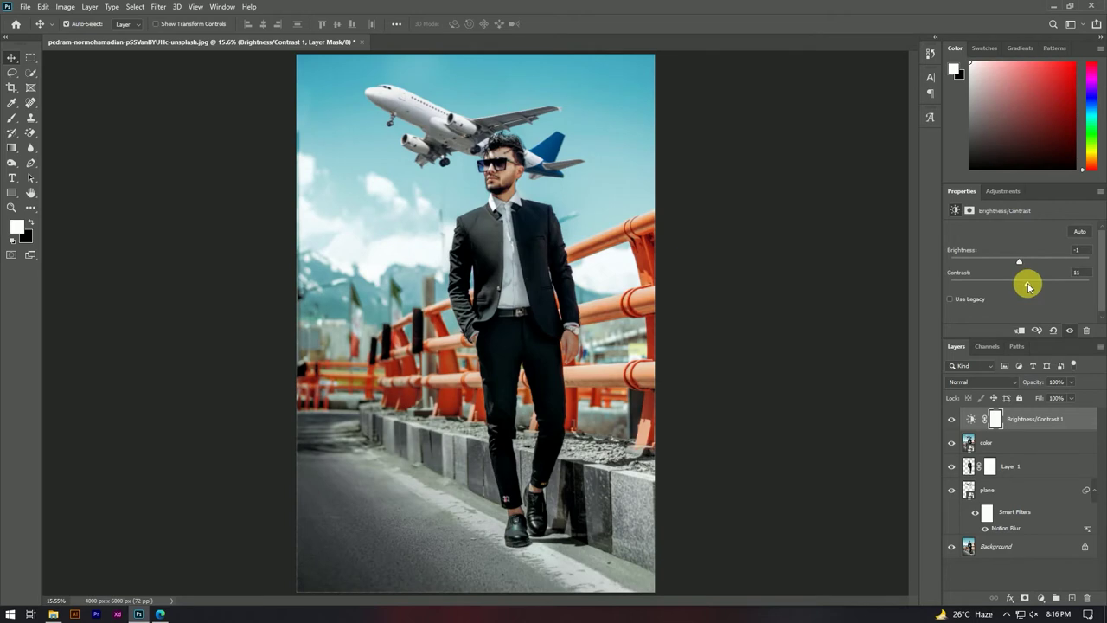
left_click(1072, 273)
key("Up")
left_click(1040, 598)
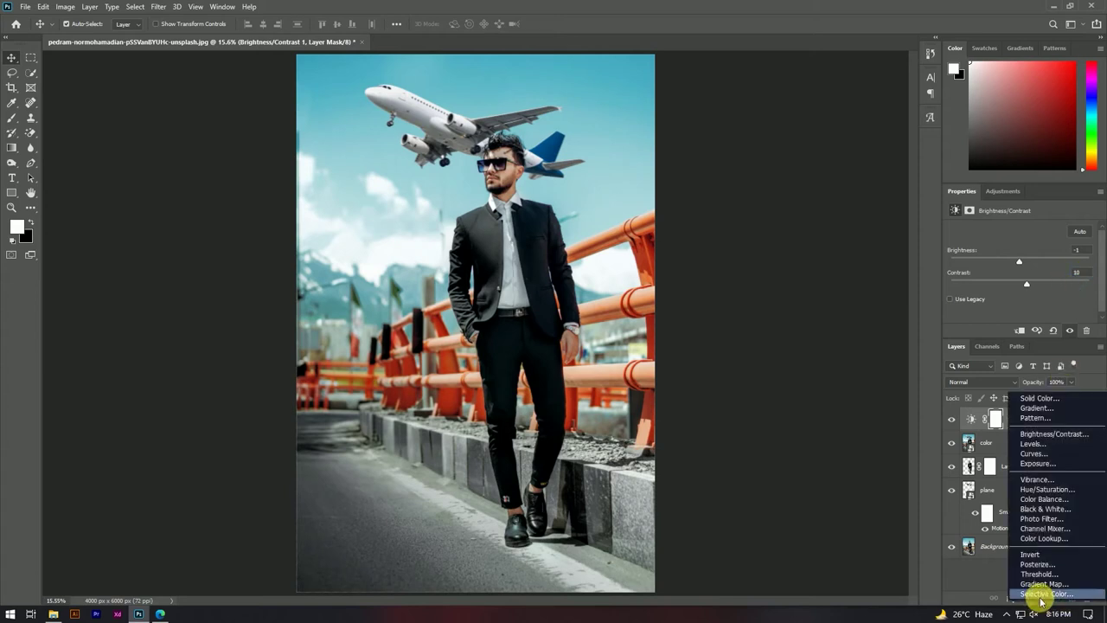
left_click(1042, 595)
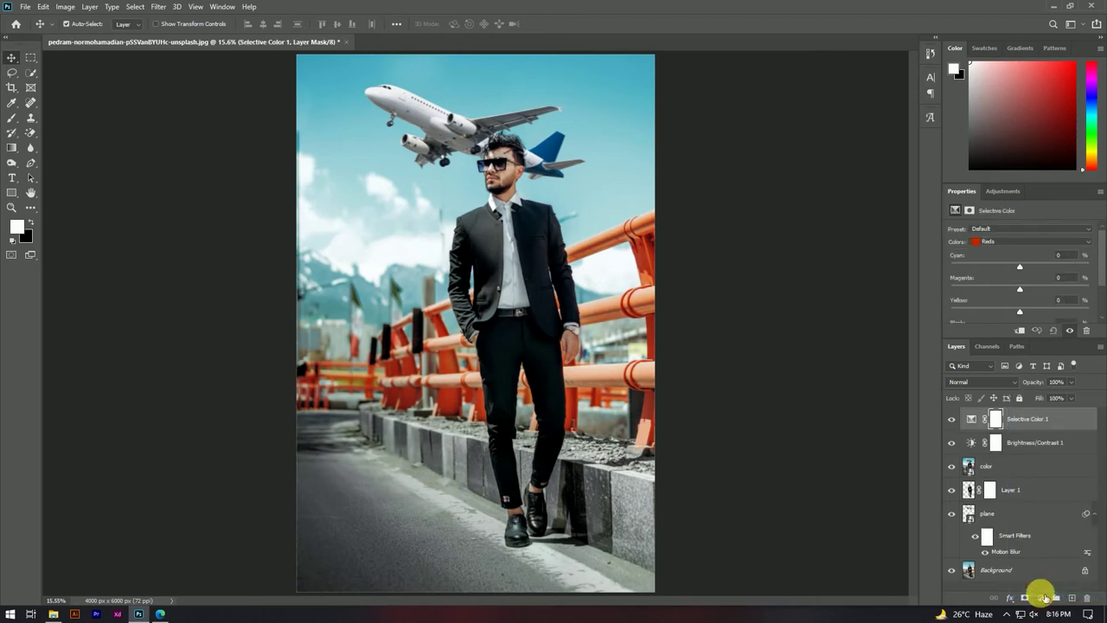
- Set the Selective Color Cyans to +32 cyan, +38 yellow and +39 black
left_click(1004, 245)
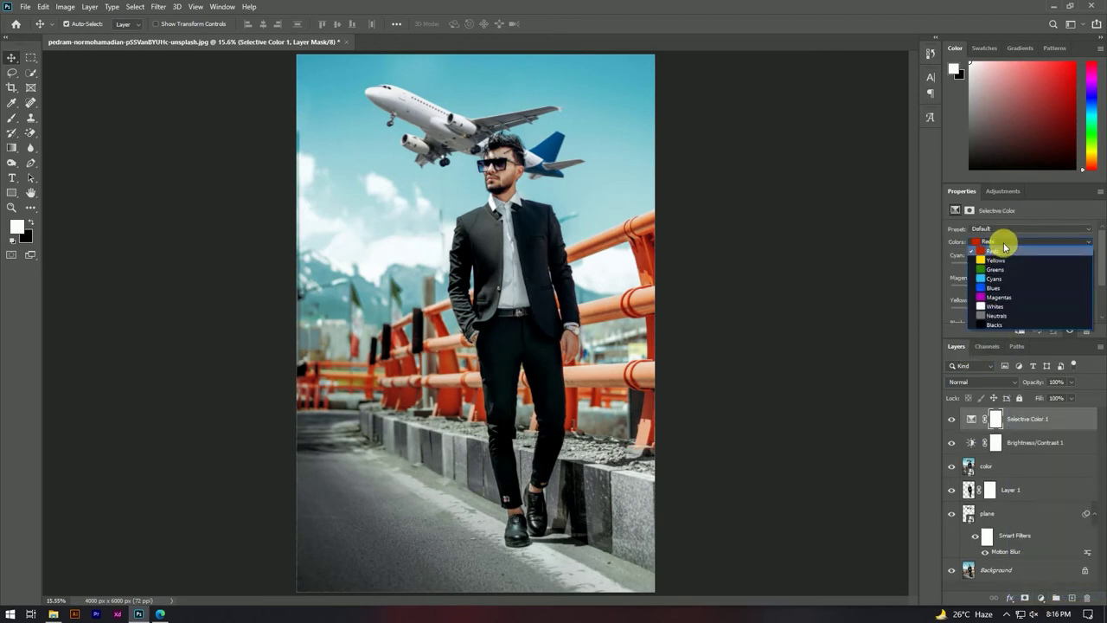
left_click(1003, 266)
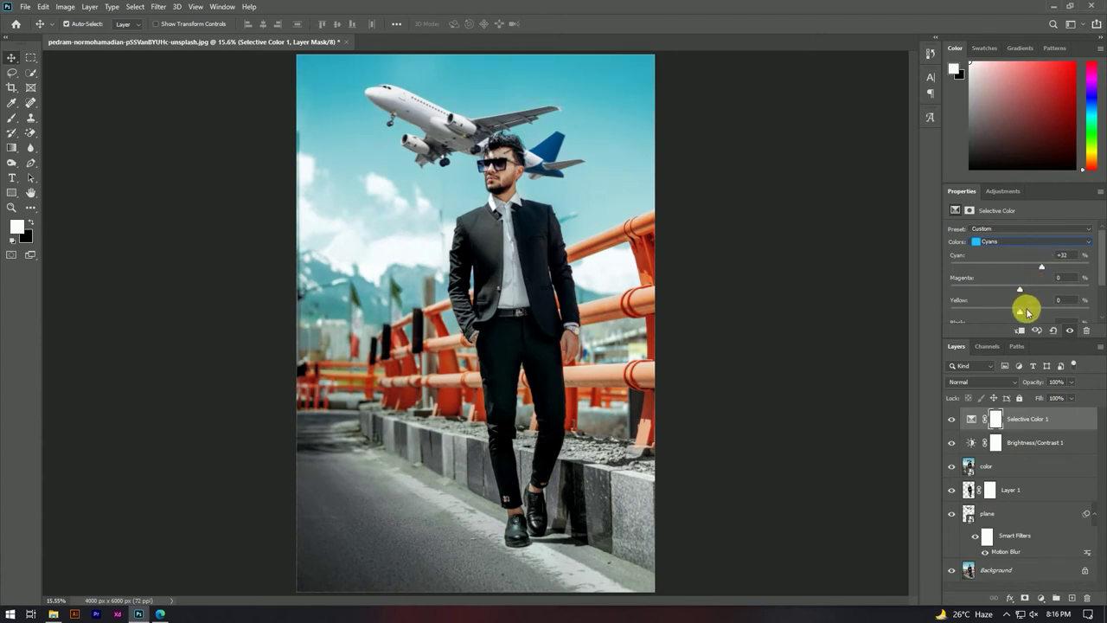
left_click_drag(1018, 312, 1045, 310)
scroll(1046, 309, "down", 2)
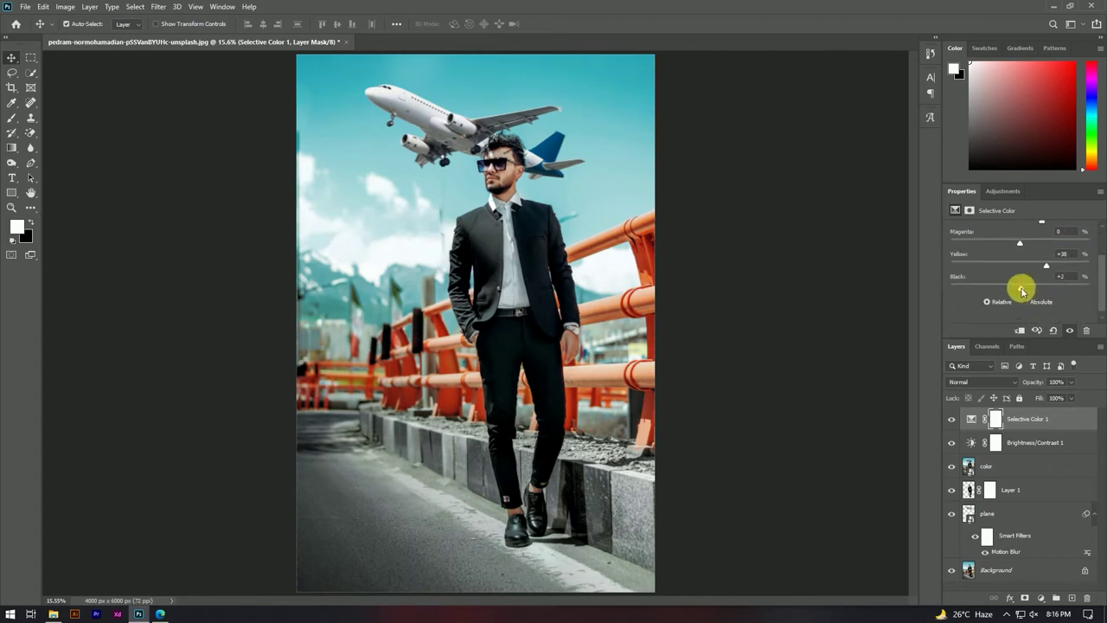
left_click_drag(1010, 289, 1045, 290)
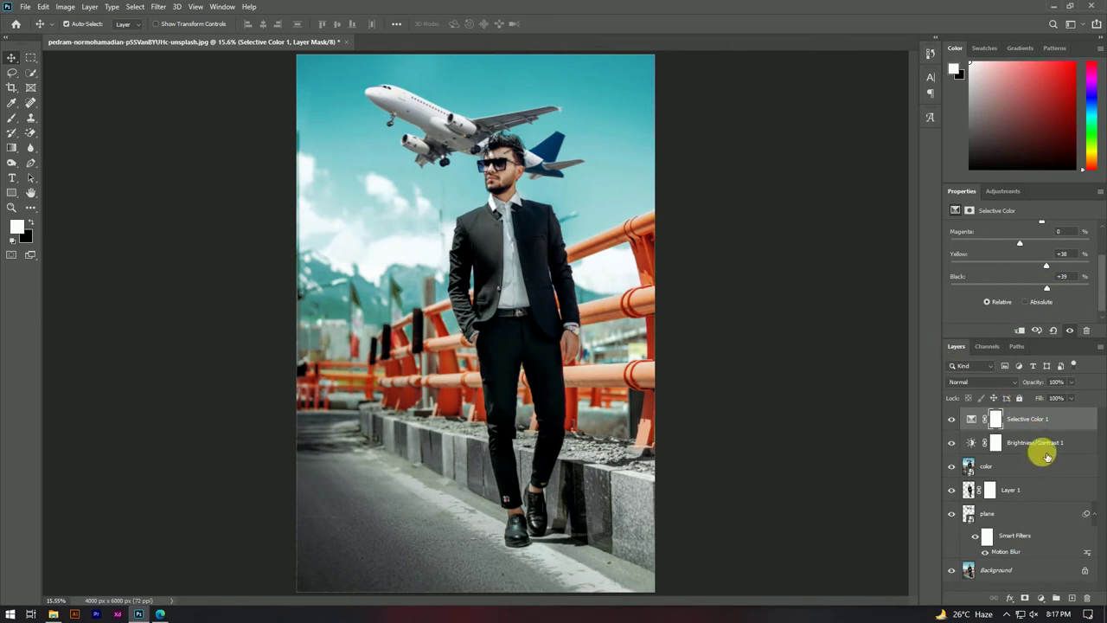
scroll(1013, 298, "up", 2)
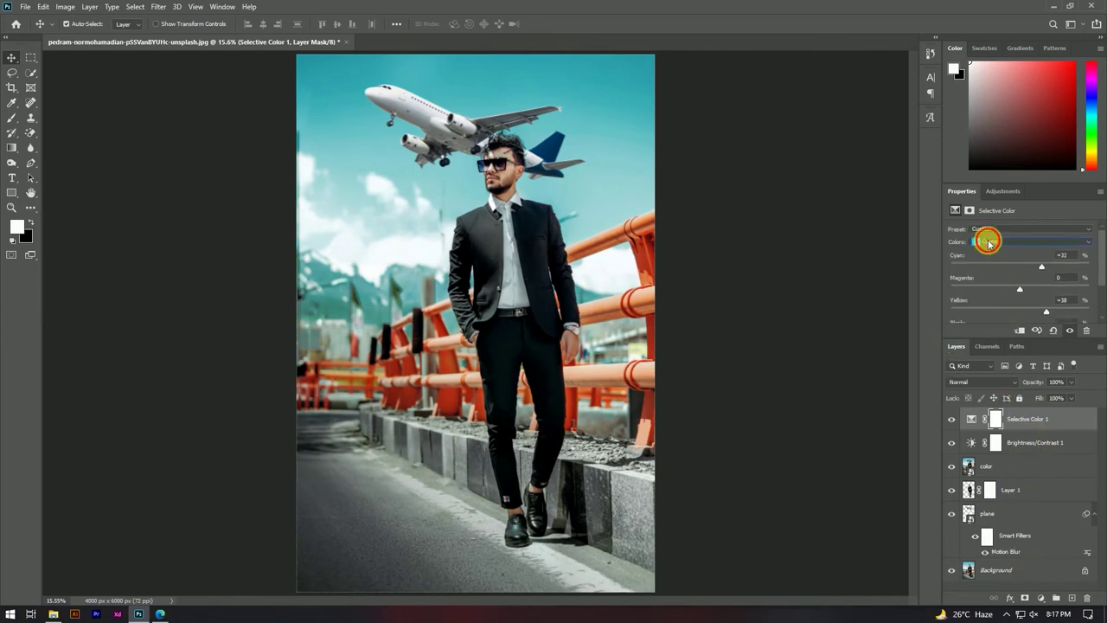
- Shift the Selective Color Blacks by Cyan +3, Magenta +5 and Black +5
left_click(985, 243)
left_click(995, 324)
mouse_move(1020, 288)
left_mouse_down()
mouse_move(1038, 288)
mouse_move(1023, 288)
left_mouse_up()
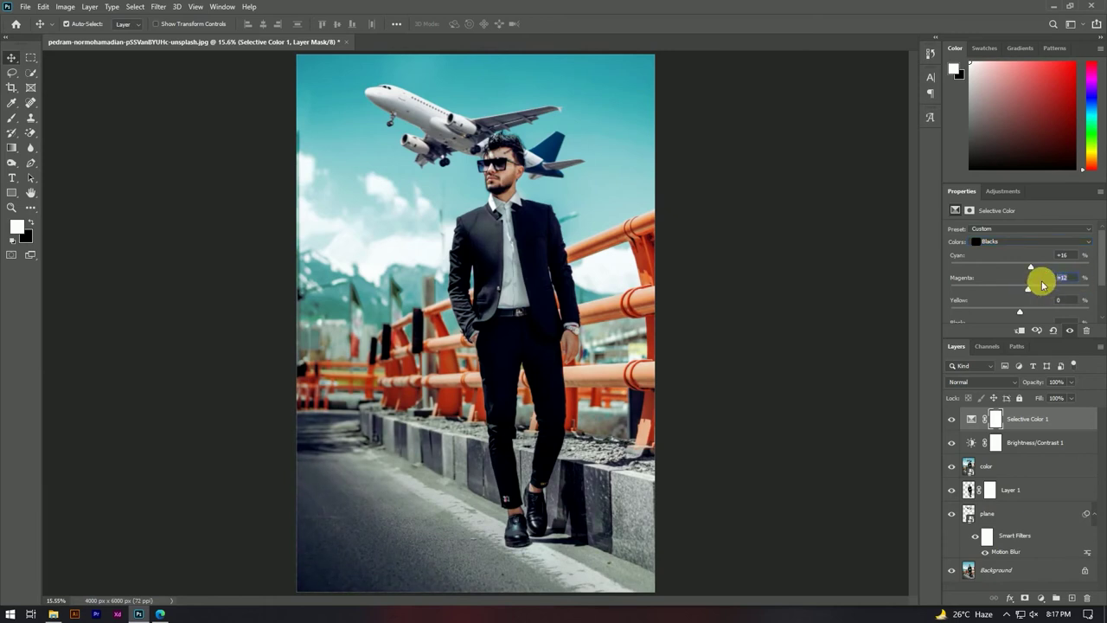
left_click(1064, 256)
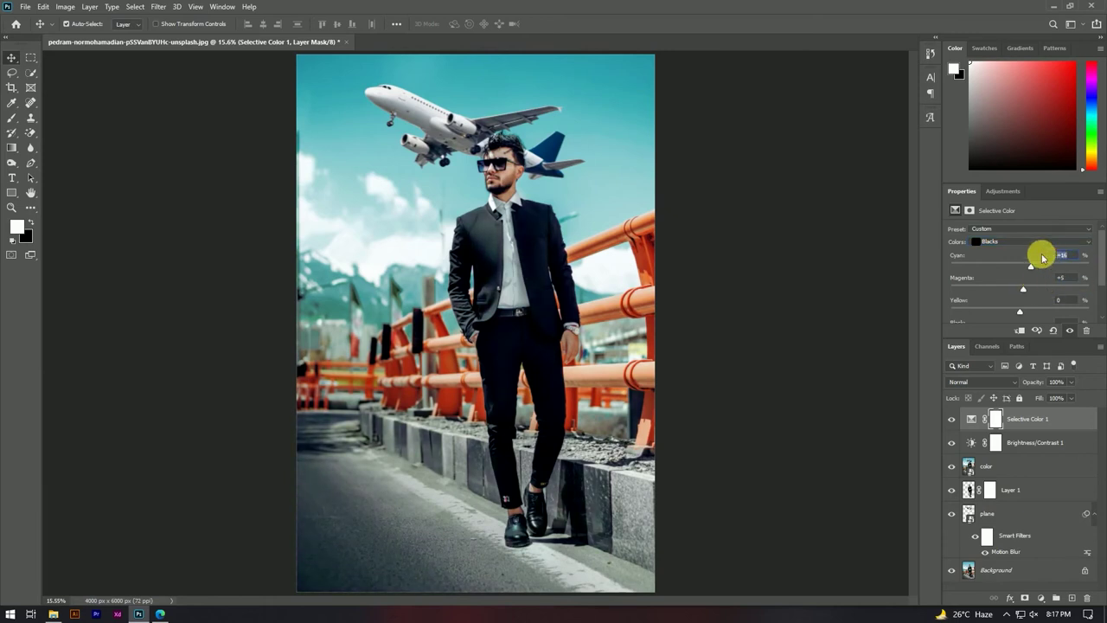
type("10")
key("Down")
key("Down")
key("Down")
key("Down")
scroll(1050, 300, "down", 1)
left_click(1066, 298)
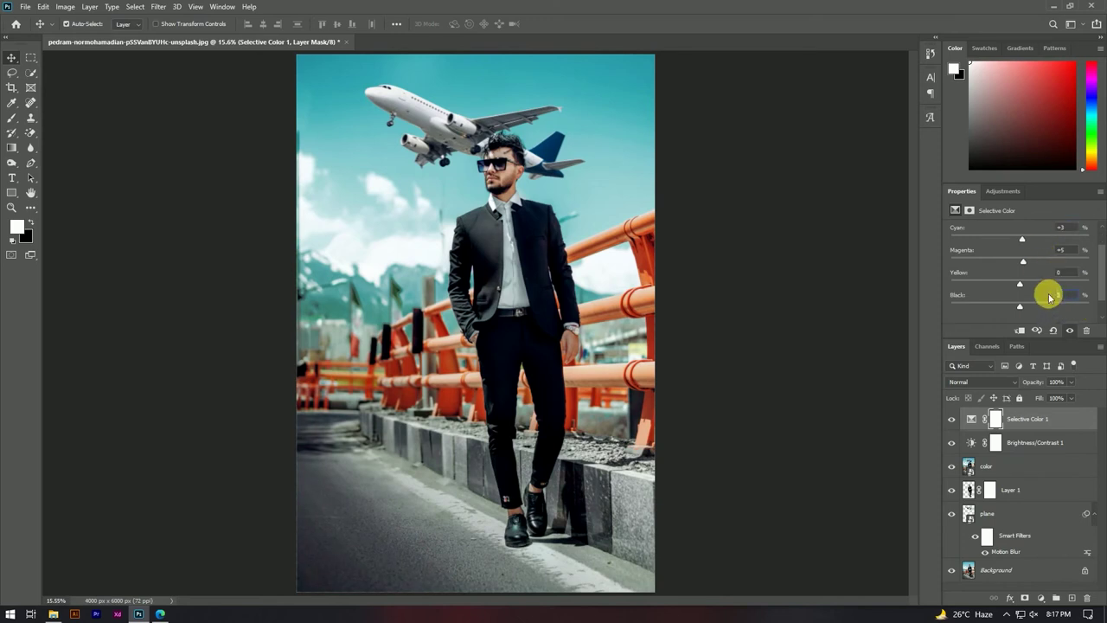
left_click(813, 331)
key("ctrl+minus")
key("ctrl+plus")
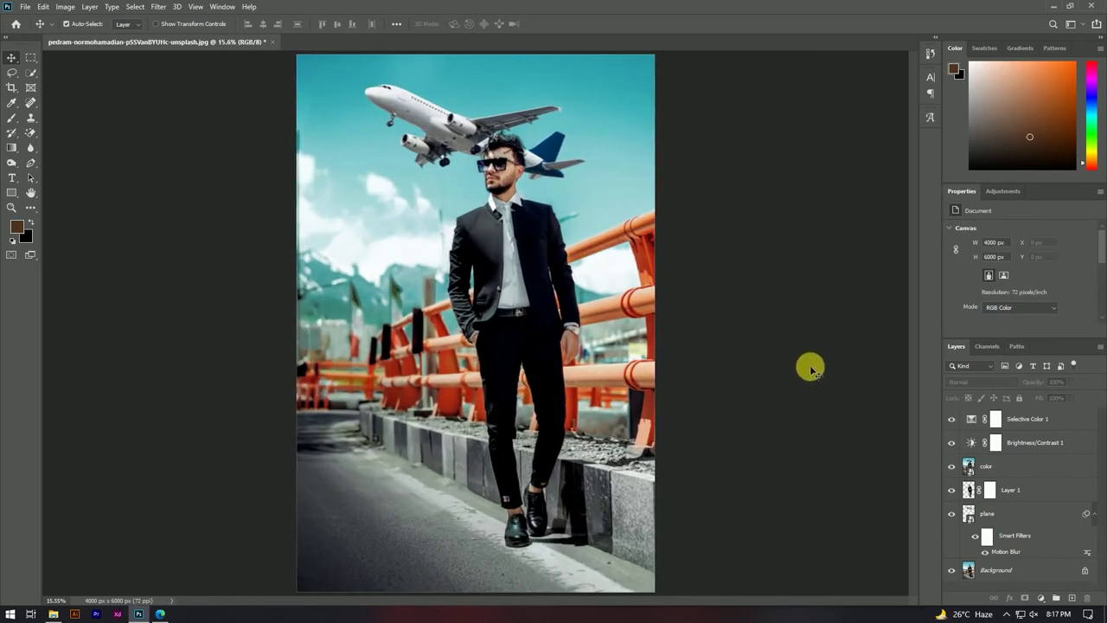
- Select the color smart object layer and launch the Camera Raw Filter on it
left_click(1052, 424)
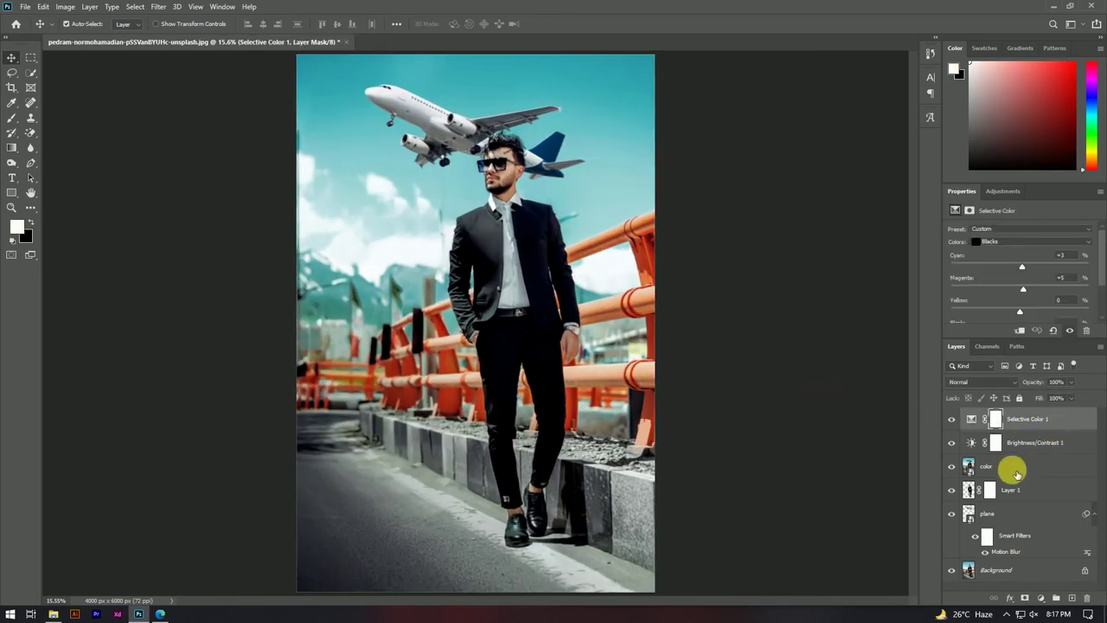
left_click(1013, 467)
left_click(157, 7)
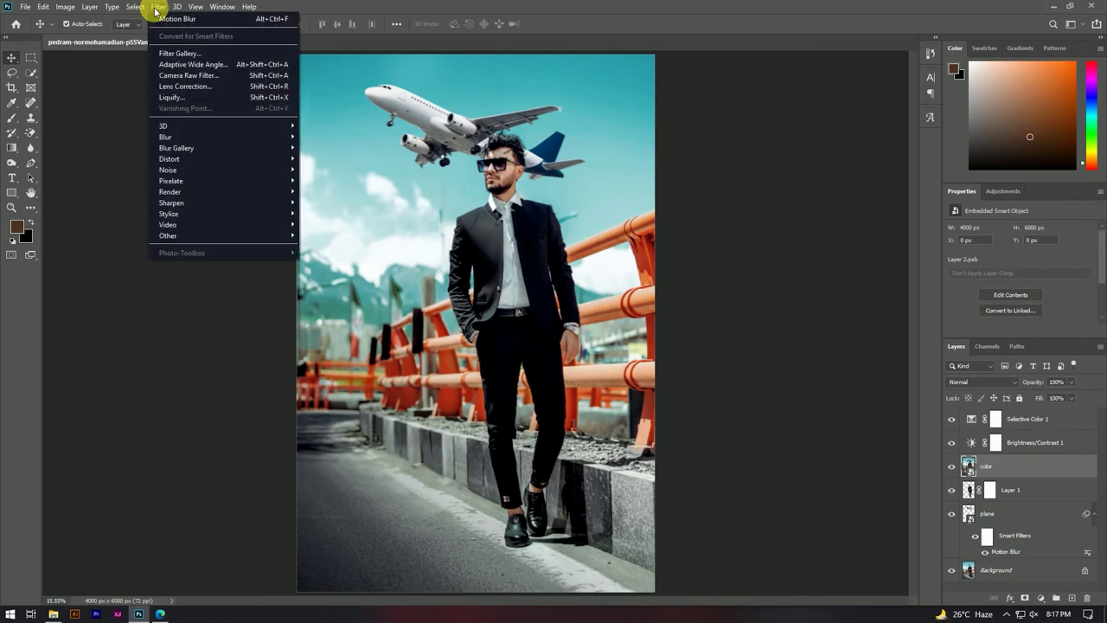
left_click(217, 75)
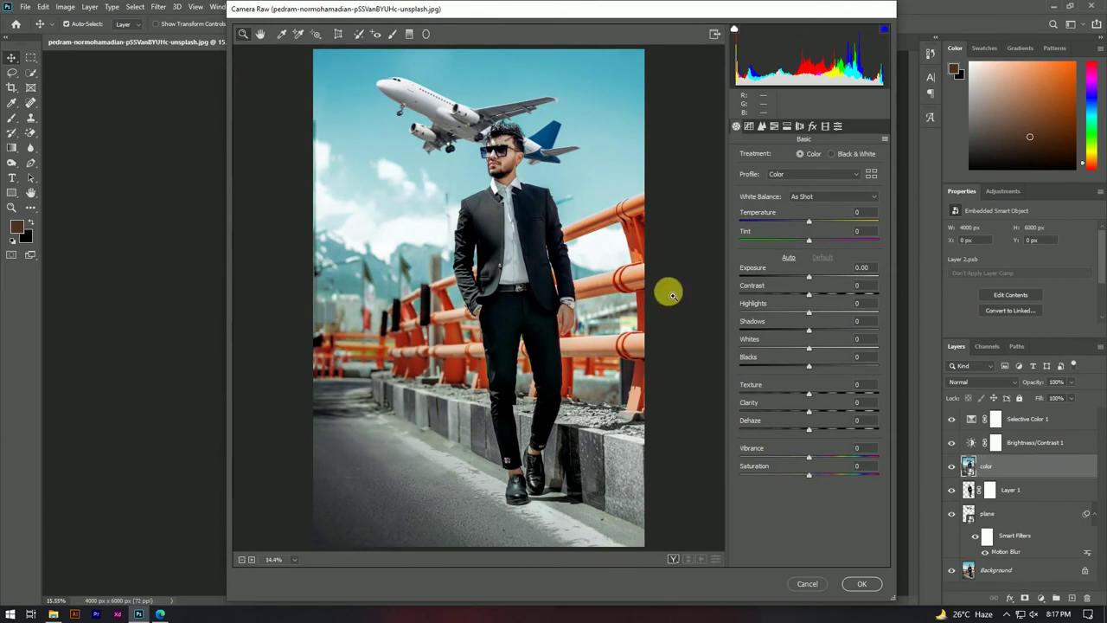
- Set Temperature -2 and calibration Red Hue -22, Blue Hue -23, Blue Saturation +15
left_click_drag(808, 223, 805, 221)
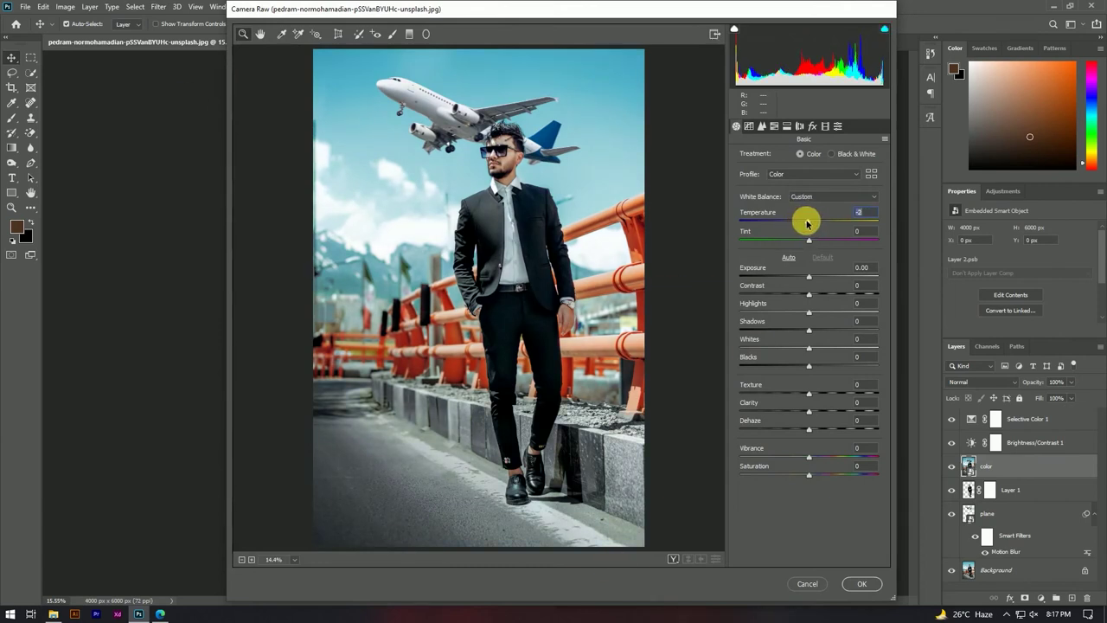
left_click(824, 127)
left_click_drag(808, 232, 796, 236)
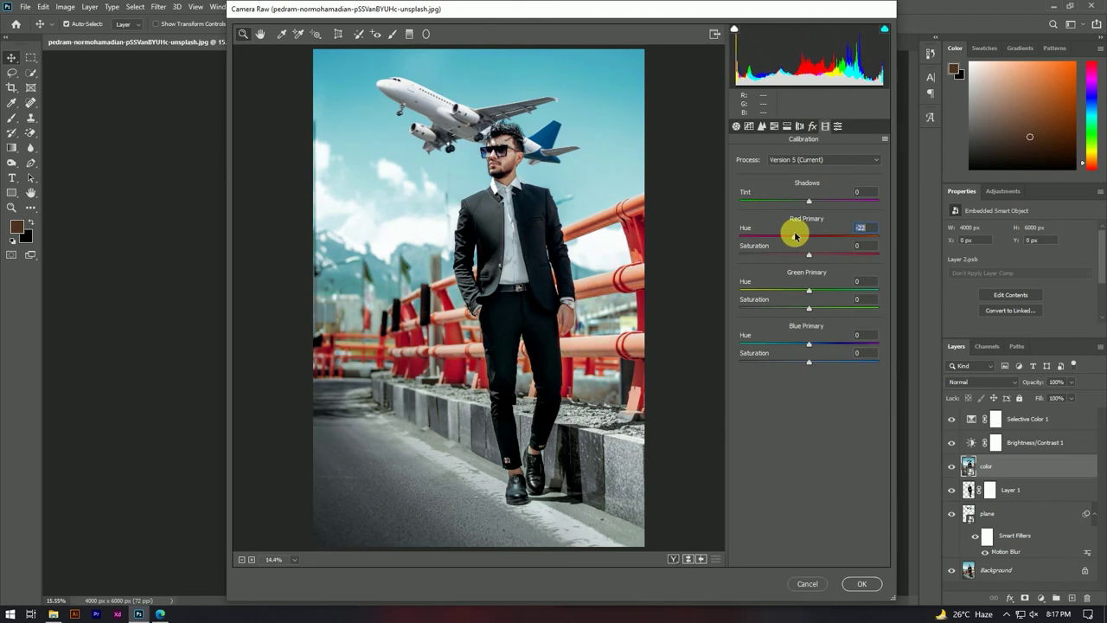
left_click_drag(809, 343, 793, 343)
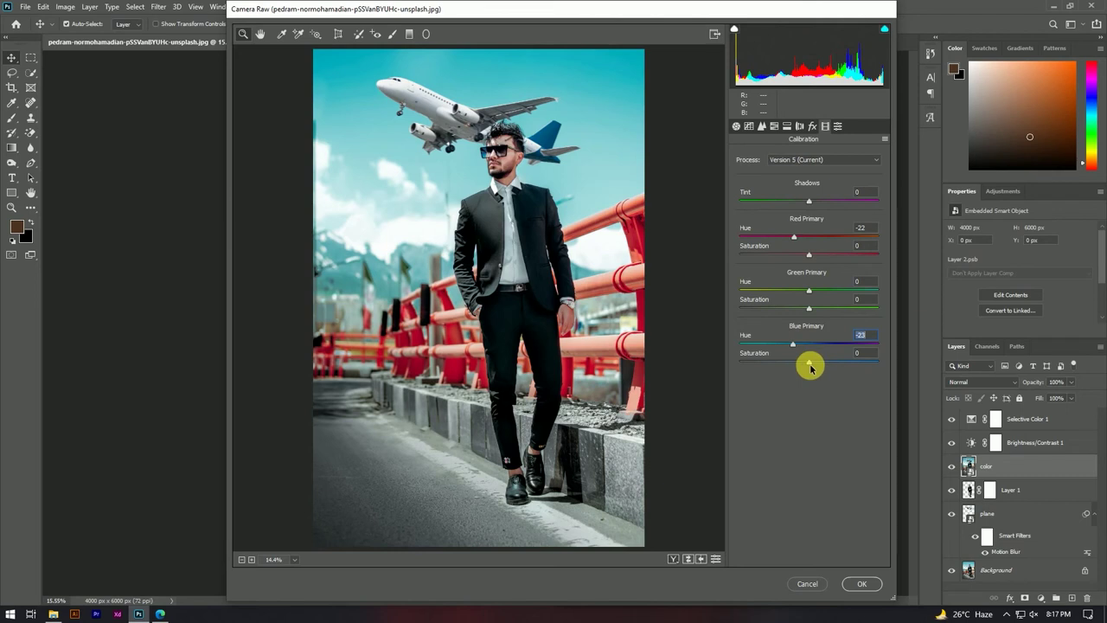
left_click_drag(810, 365, 822, 364)
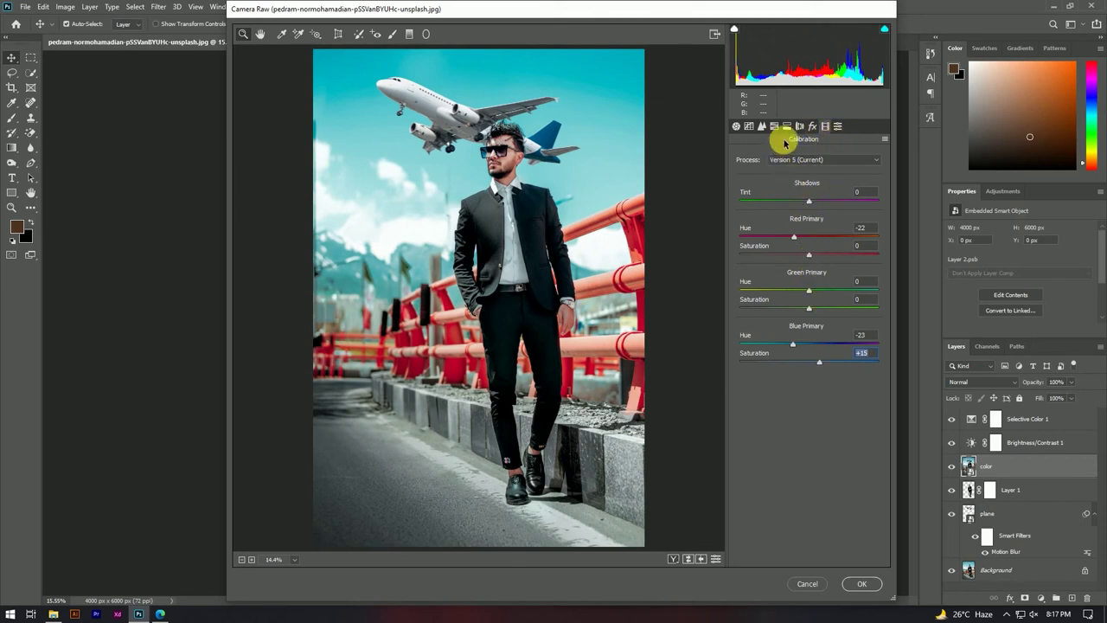
- Set the split toning Balance to +30 and apply the Camera Raw filter
left_click(785, 127)
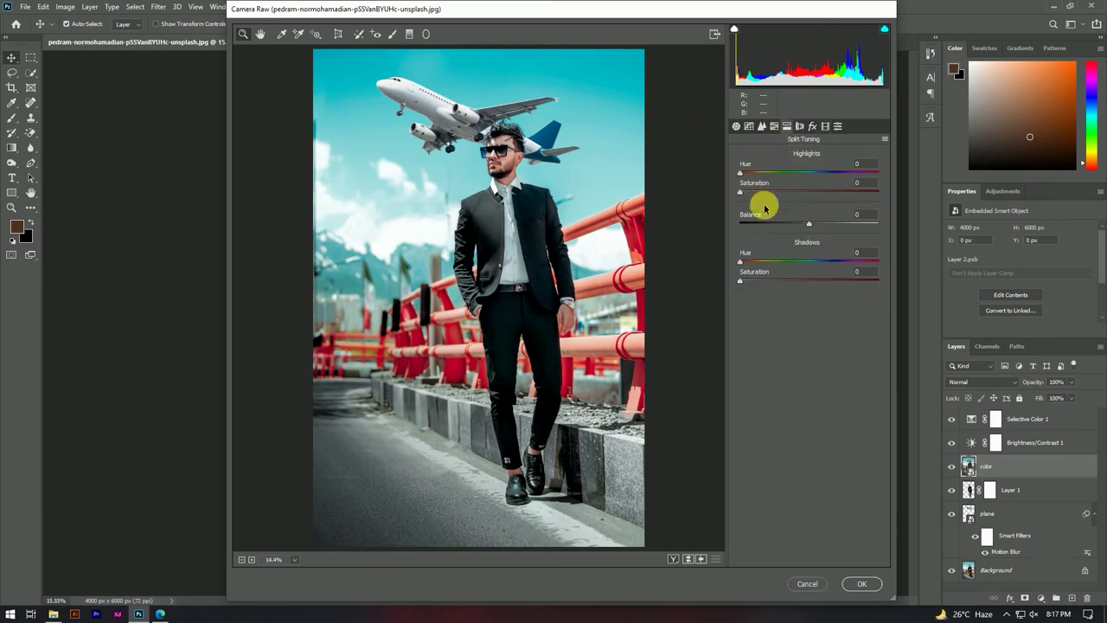
left_click_drag(808, 226, 819, 225)
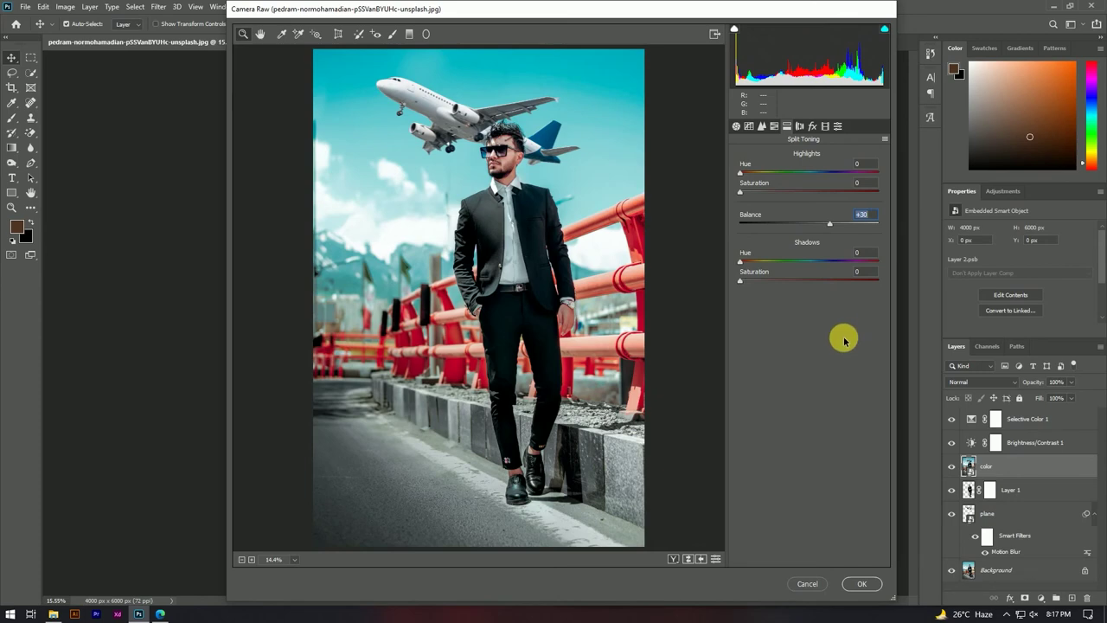
left_click(861, 584)
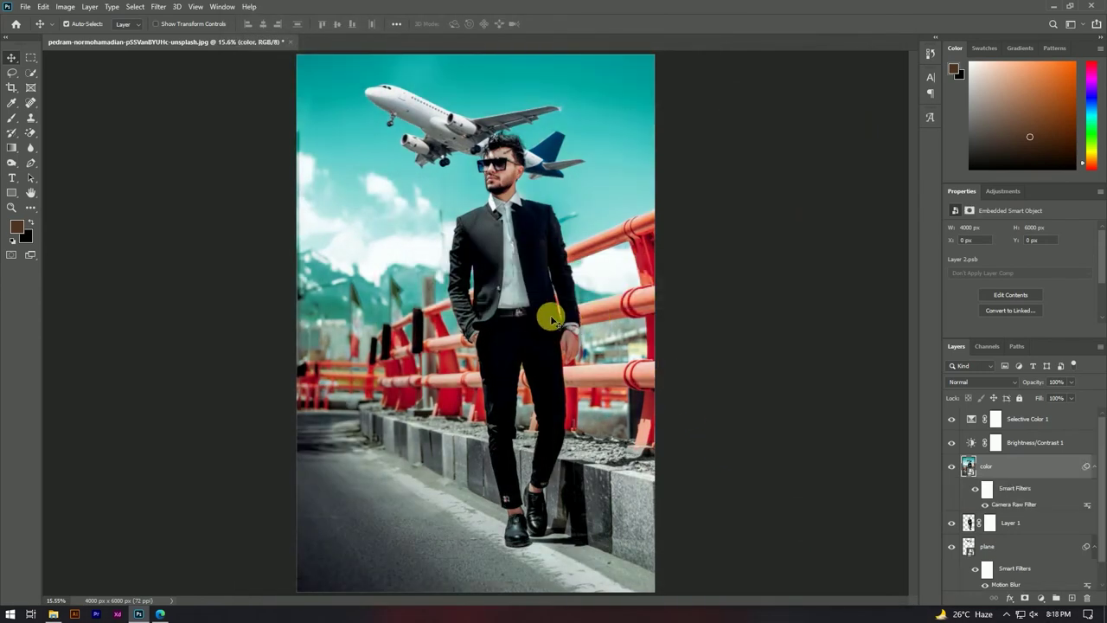
- Select every layer from plane up to Selective Color 1
scroll(548, 316, "down", 3)
scroll(519, 317, "down", 2)
scroll(510, 303, "up", 2)
scroll(1049, 516, "down", 1)
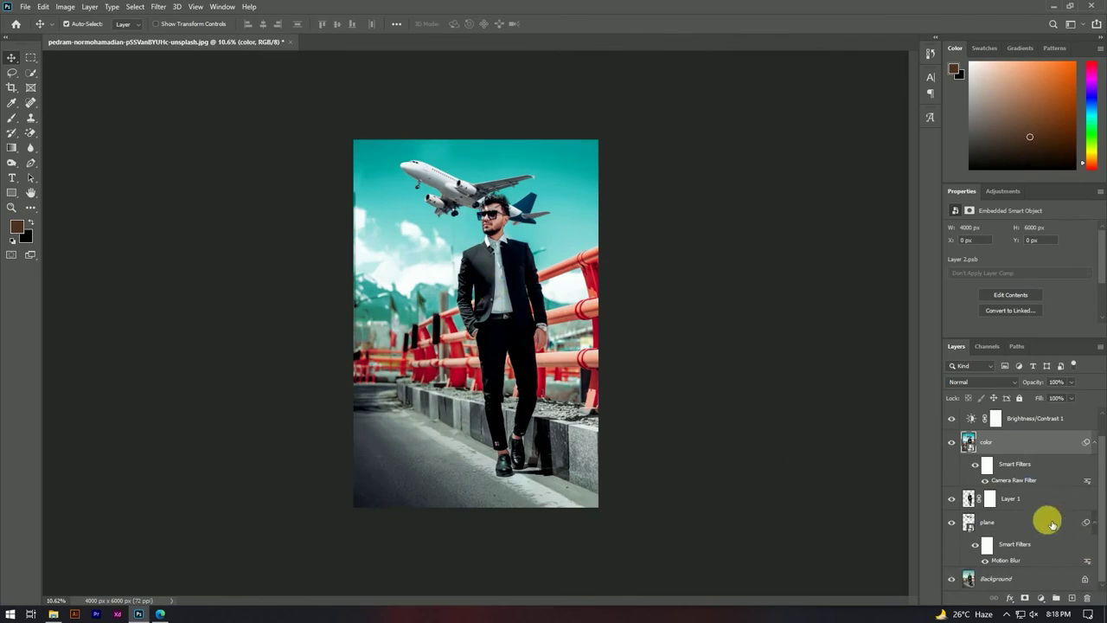
left_click(1047, 520)
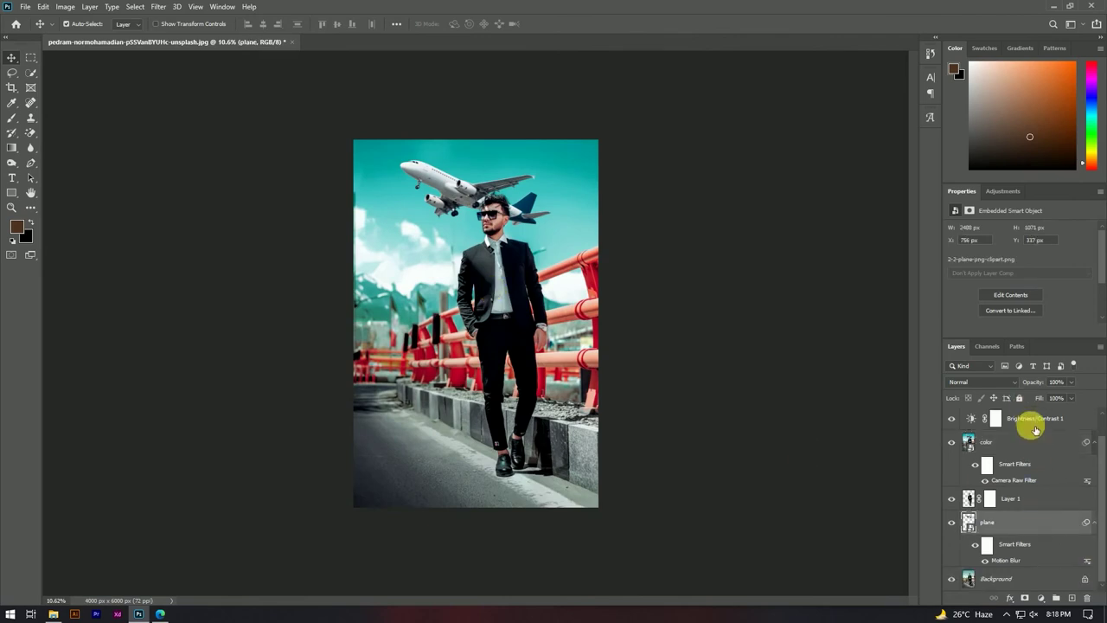
scroll(1034, 427, "up", 1)
left_click(1035, 430, "shift")
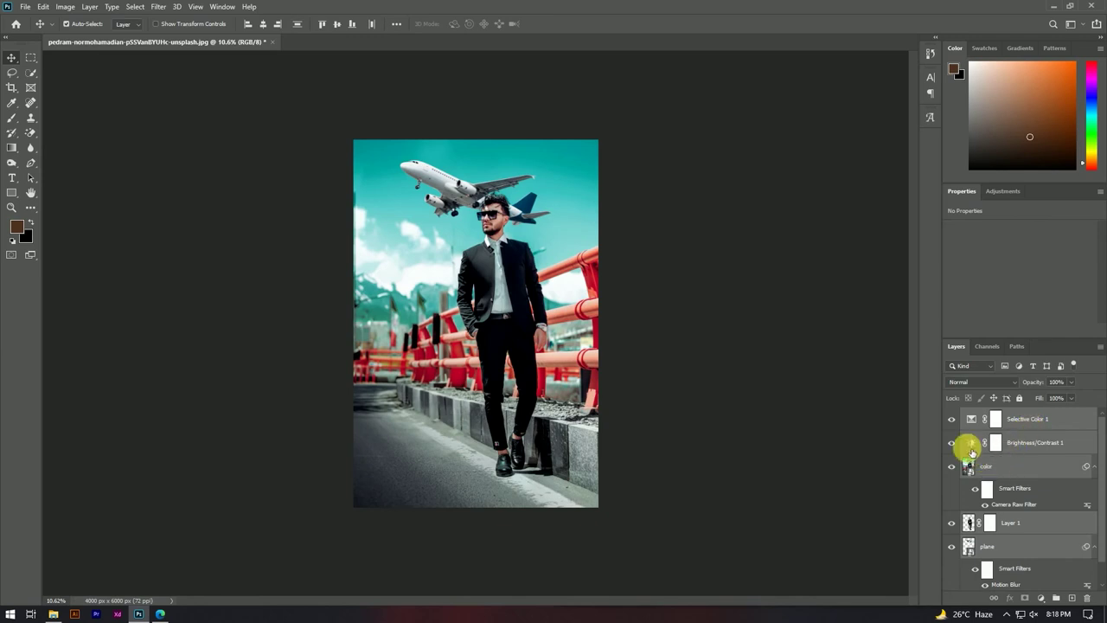
- Hide Brightness/Contrast 1 and toggle Selective Color 1 off and on to compare
left_click_drag(958, 444, 954, 420)
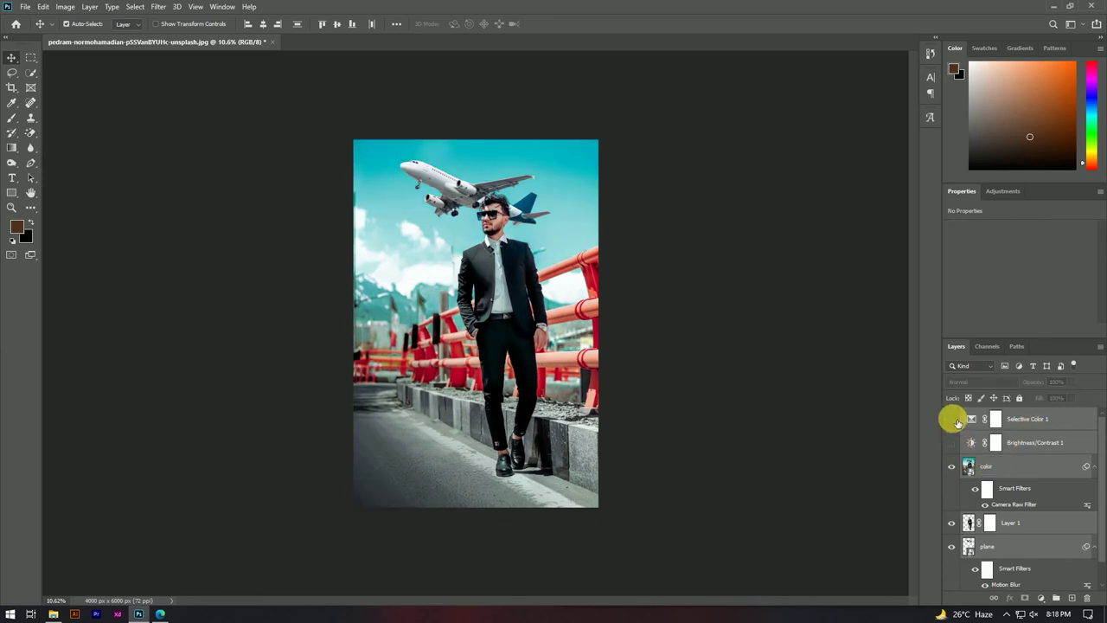
left_click(955, 420)
left_click(954, 420)
left_click(955, 420)
- Select Selective Color 1 and bring up its adjustment settings in Properties
left_click(1042, 422)
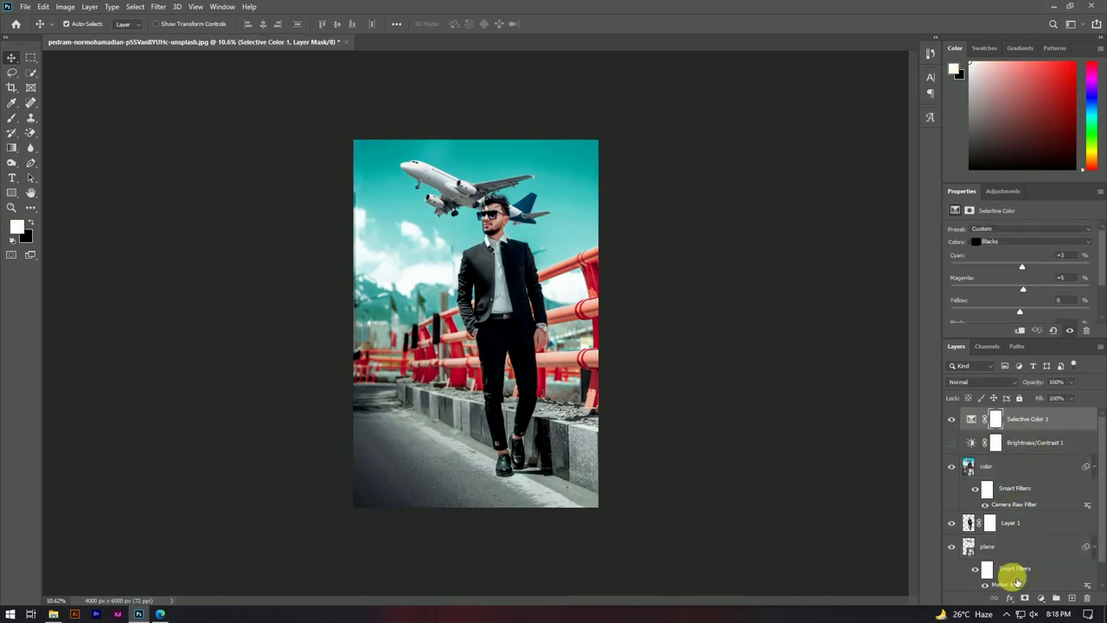
left_click(973, 420)
scroll(1047, 298, "down", 1)
scroll(1048, 301, "down", 1)
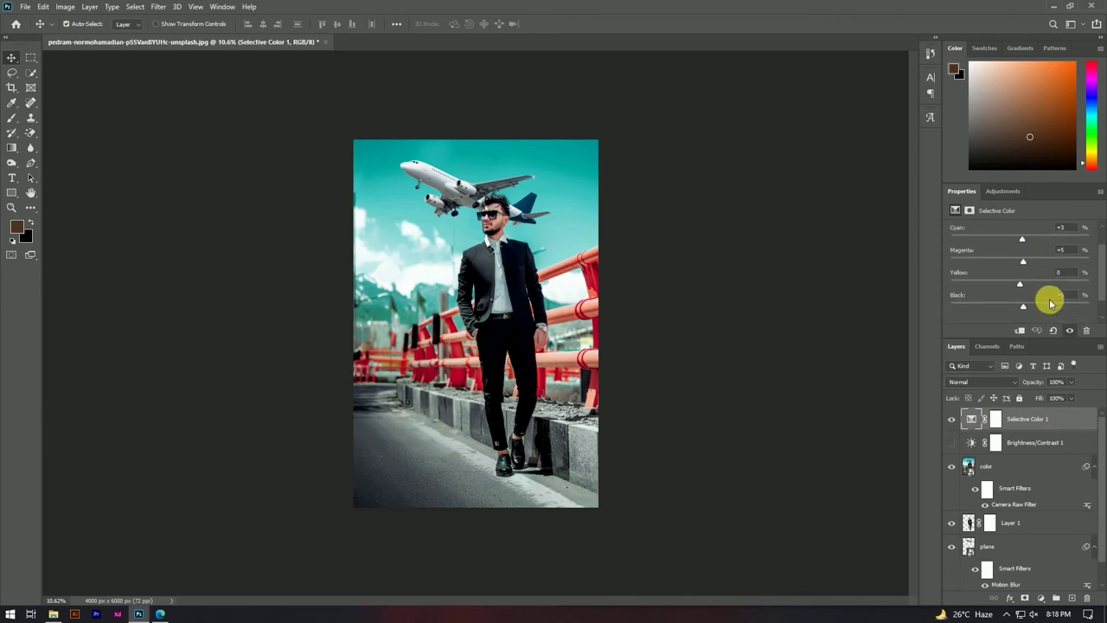
scroll(1049, 273, "up", 1)
scroll(1048, 267, "up", 1)
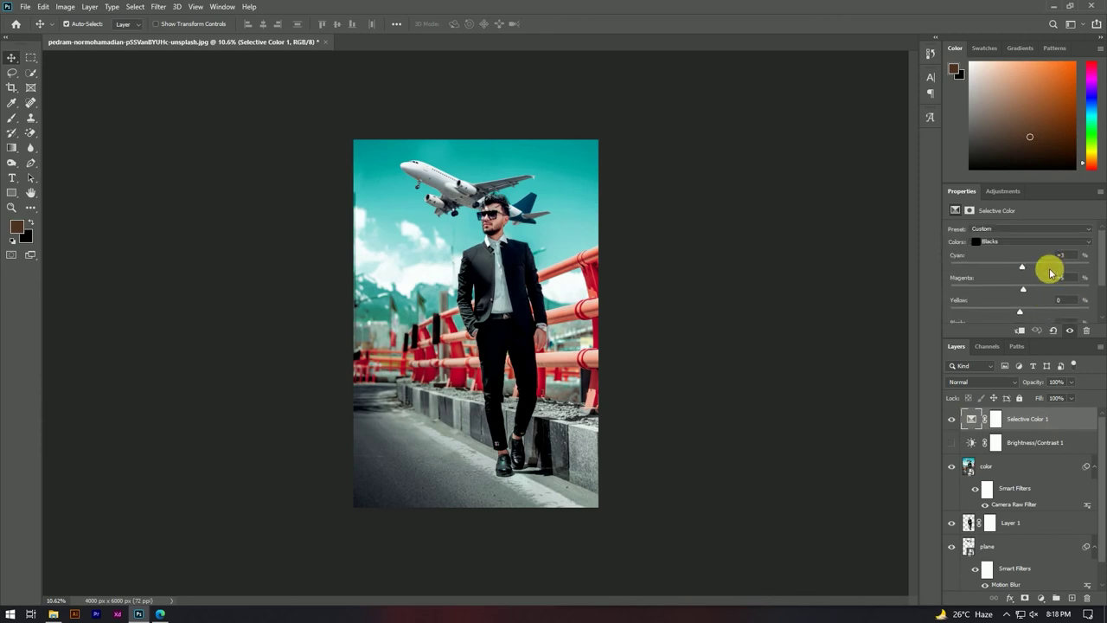
- Set the Cyans to Cyan +10, Yellow +9, Black +10 and show Brightness/Contrast 1 again
left_click(991, 241)
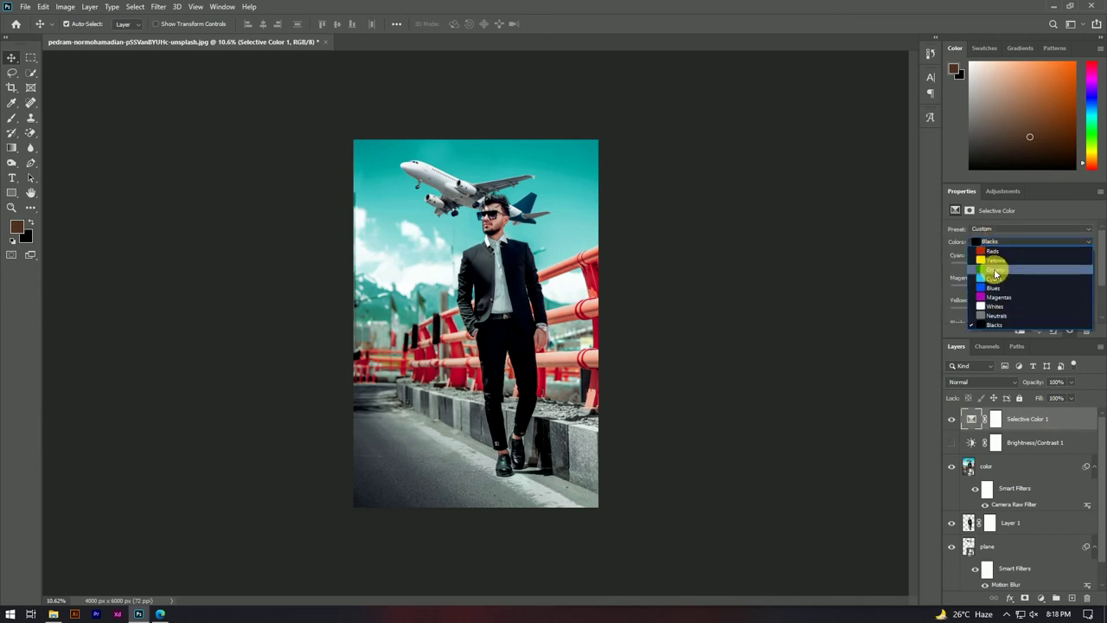
left_click(997, 279)
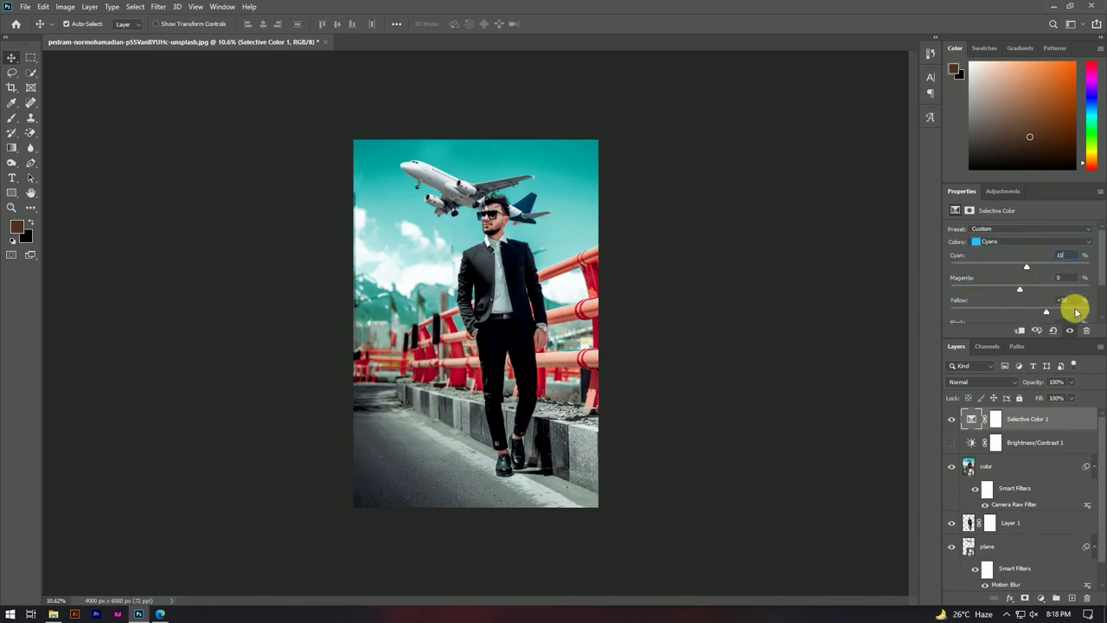
left_click(1080, 302)
type("10")
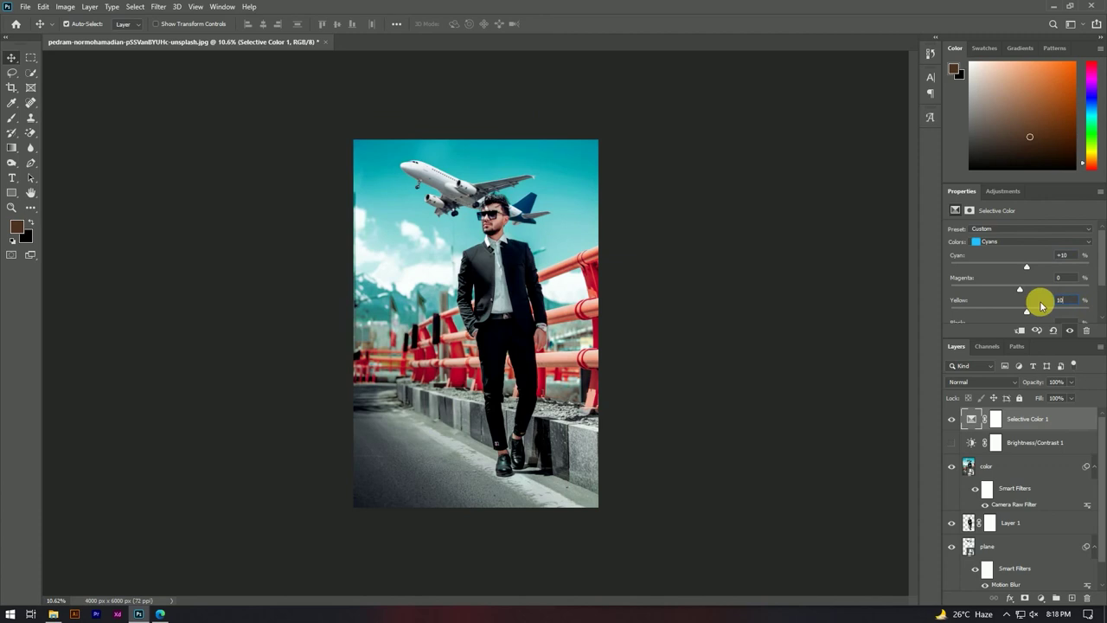
scroll(1037, 311, "down", 2)
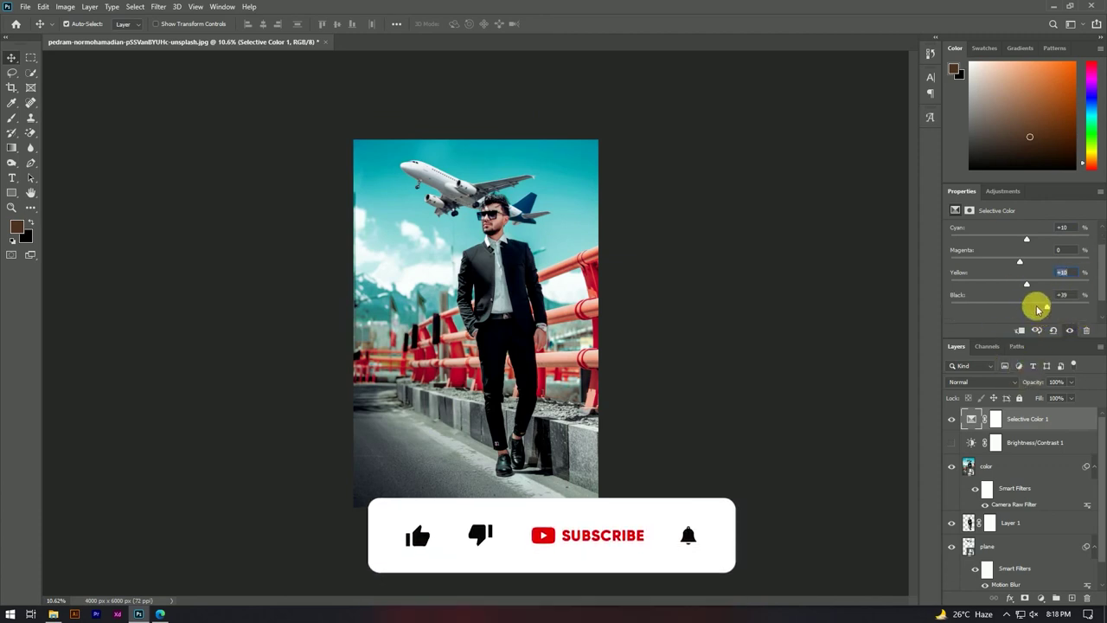
scroll(1042, 298, "down", 1)
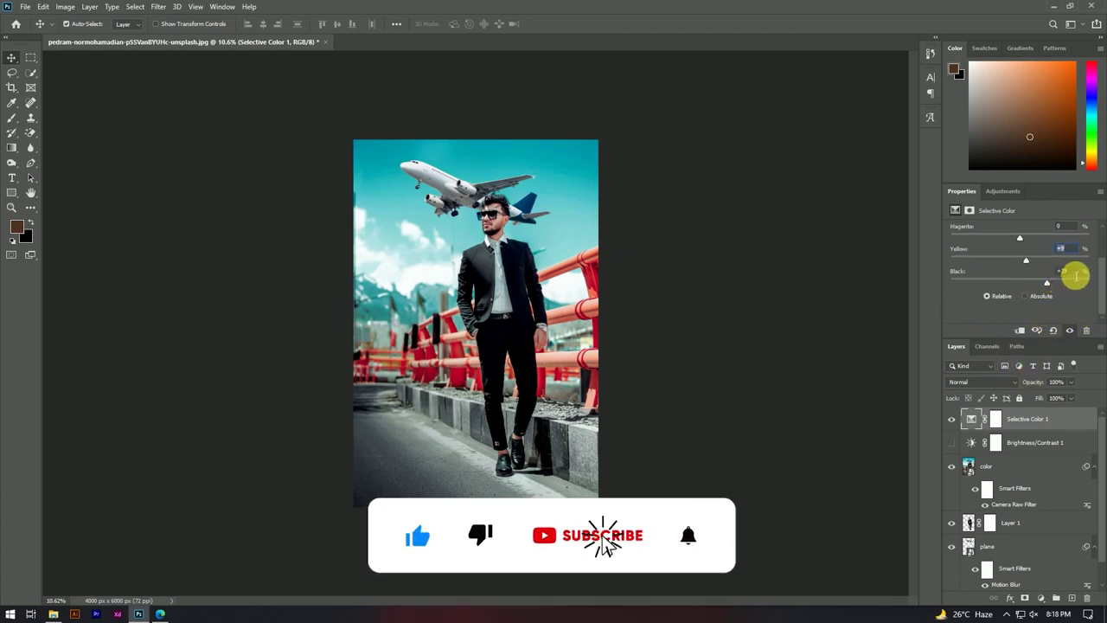
key("Tab")
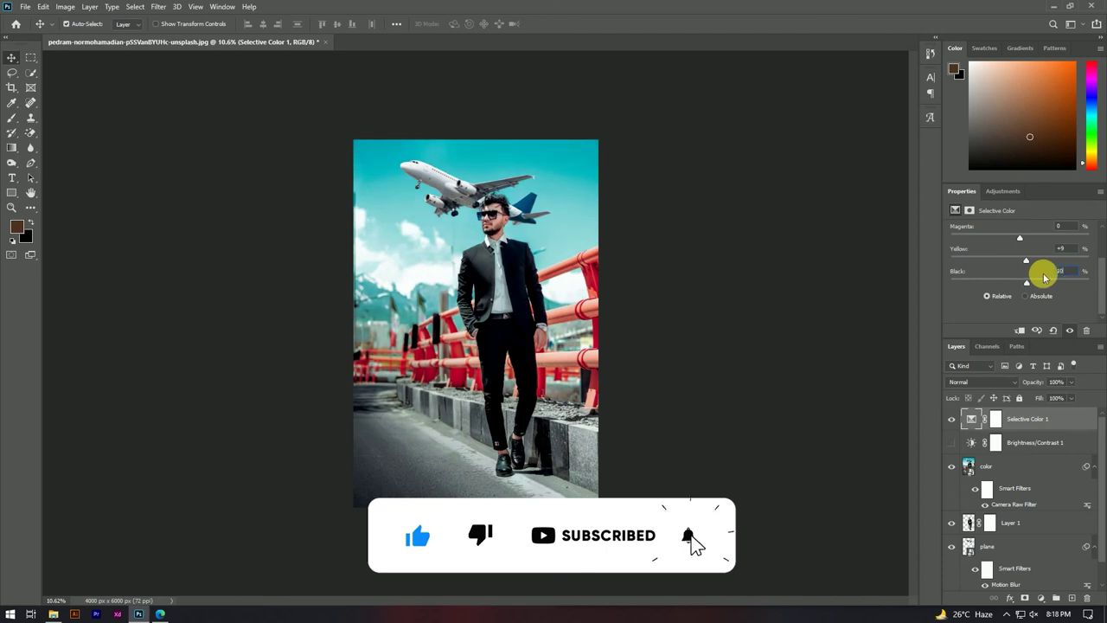
left_click(1076, 307)
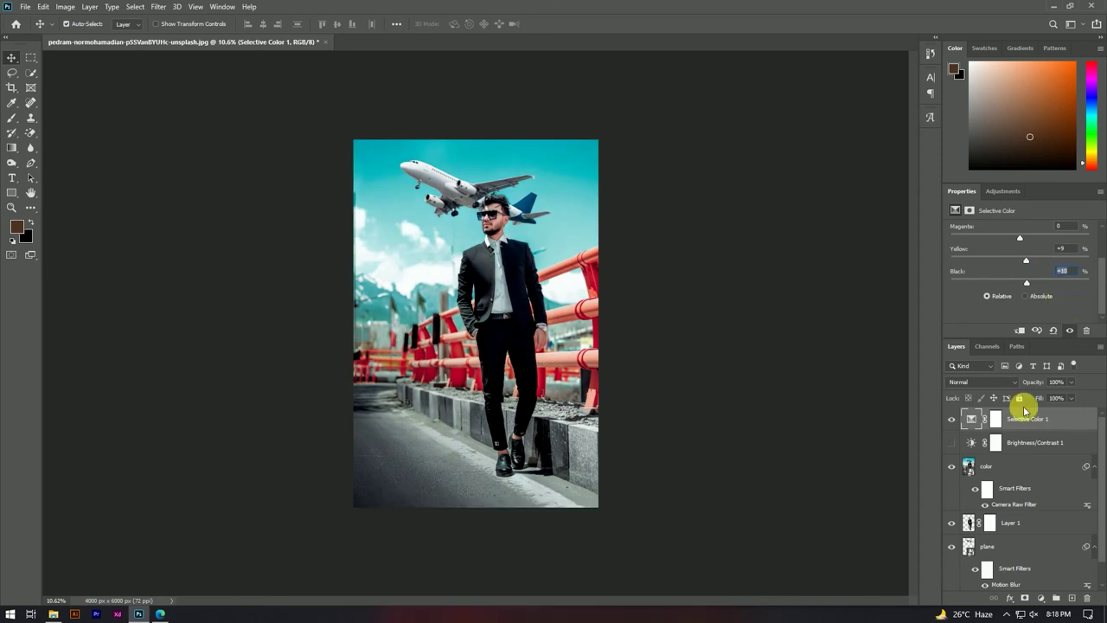
left_click(953, 444)
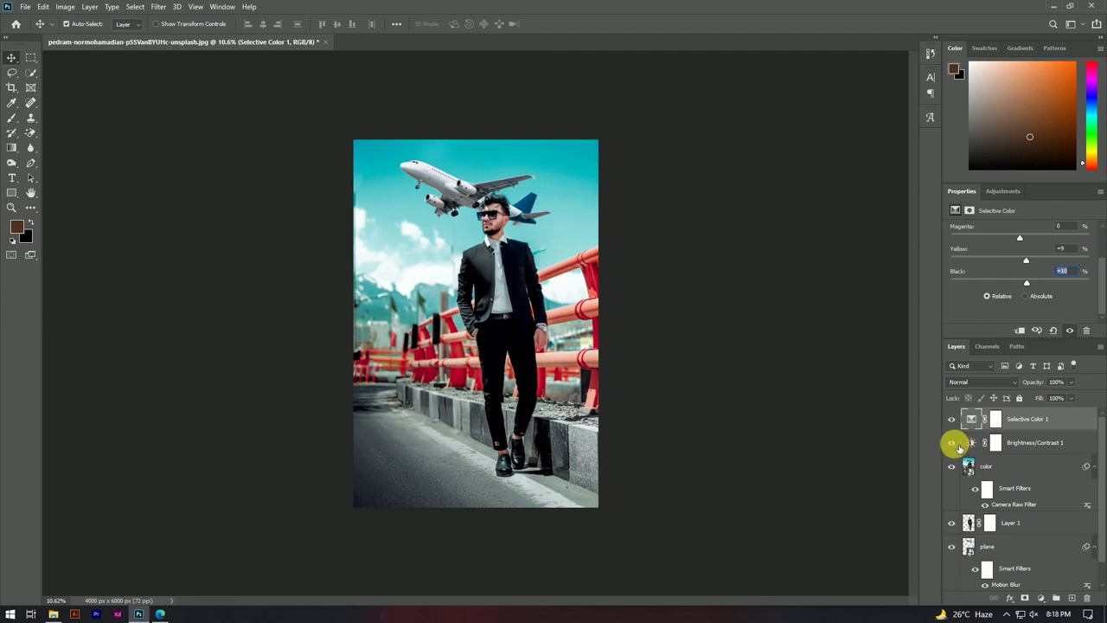
- Select the layers from the top down through Layer 1 and the plane layer
scroll(1038, 482, "down", 1)
left_click(1038, 499, "shift")
left_click(1047, 525, "shift")
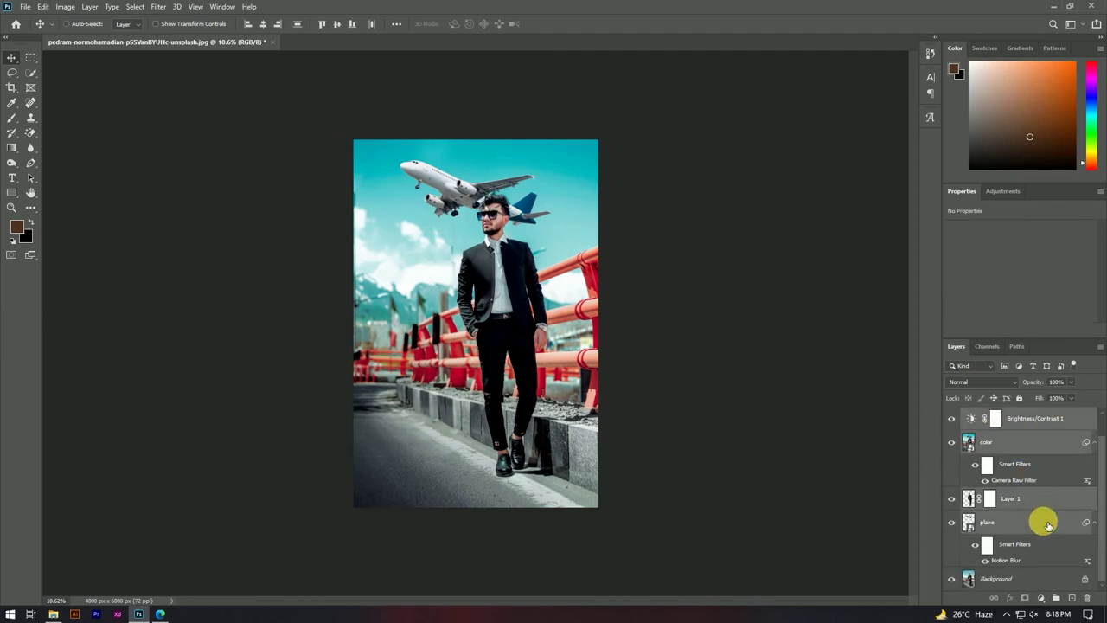